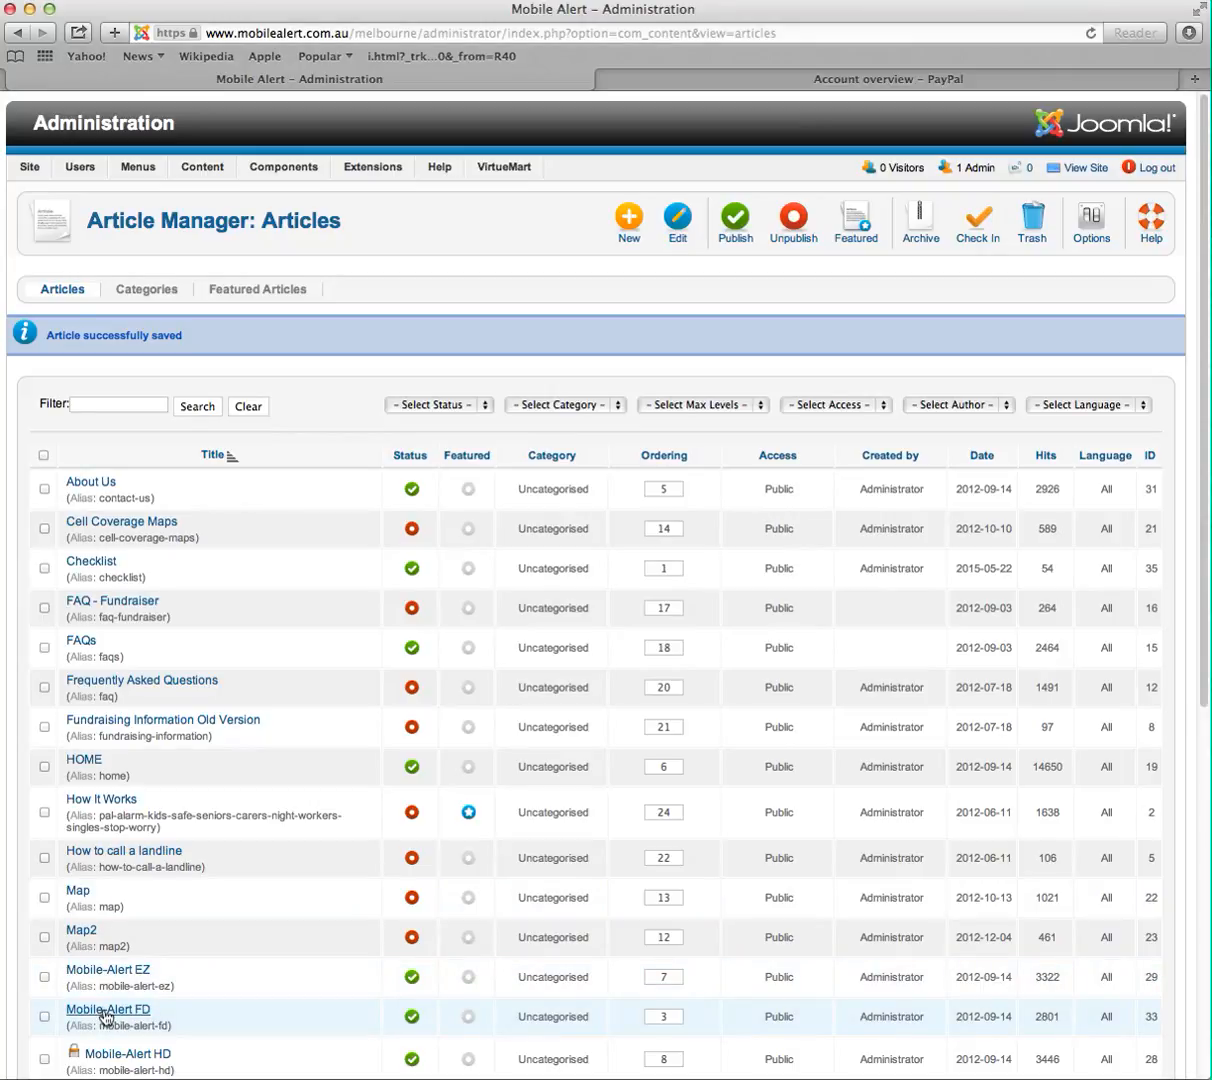
# - Open the Mobile-Alert FD article and delete the Add to Cart button below the $297 price
pyautogui.click(106, 1011)
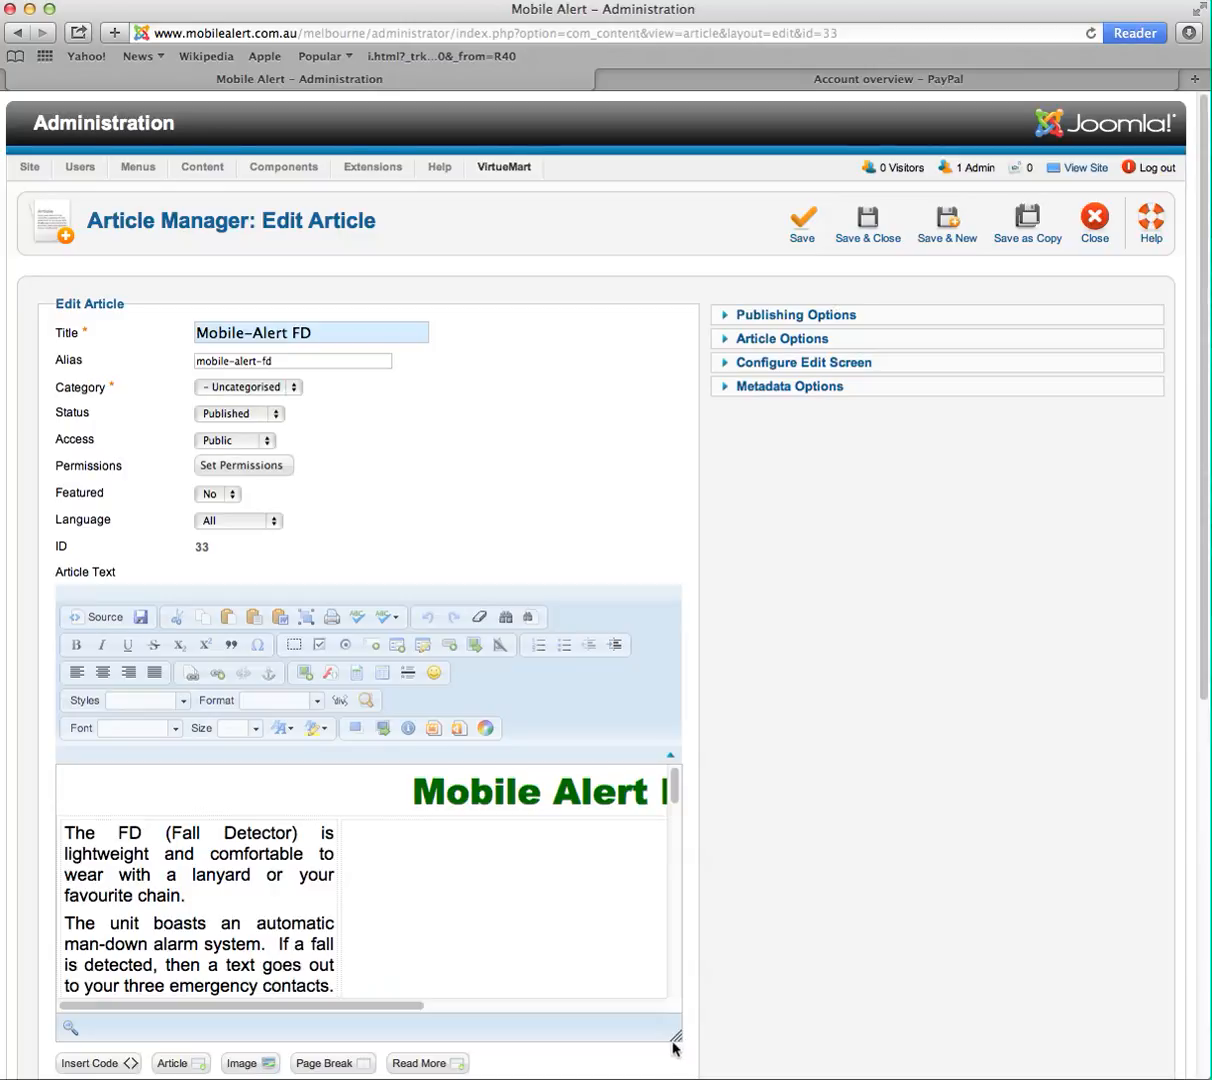
pyautogui.moveTo(1204, 590); pyautogui.dragTo(990, 793)
pyautogui.moveTo(676, 670); pyautogui.dragTo(1150, 895)
pyautogui.moveTo(1198, 563); pyautogui.dragTo(1198, 838)
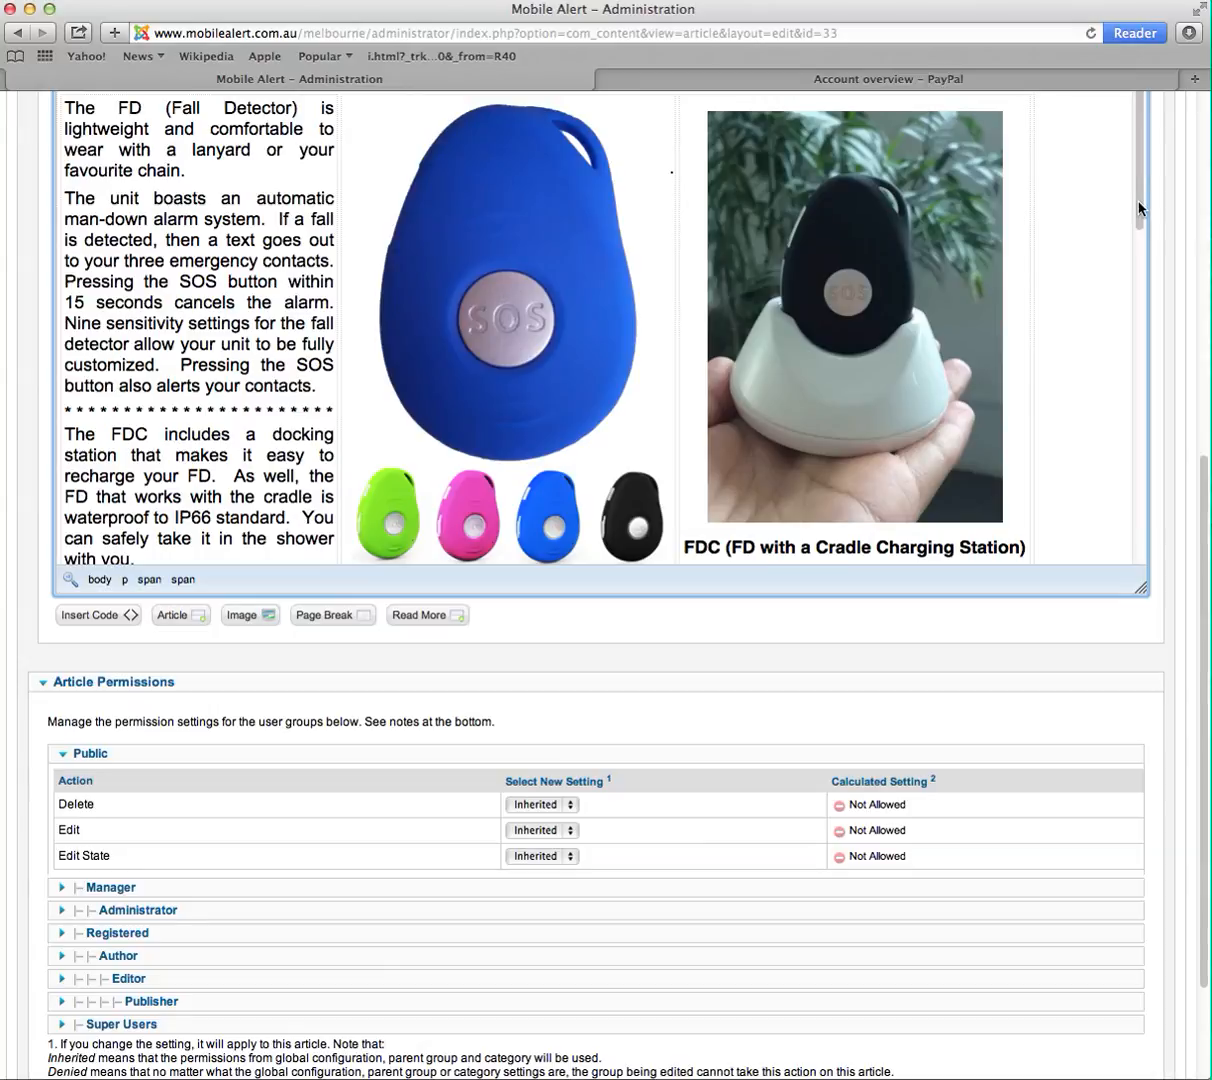
pyautogui.click(1139, 348)
pyautogui.moveTo(1139, 348)
pyautogui.mouseDown()
pyautogui.moveTo(1131, 390)
pyautogui.moveTo(1134, 328)
pyautogui.mouseUp()
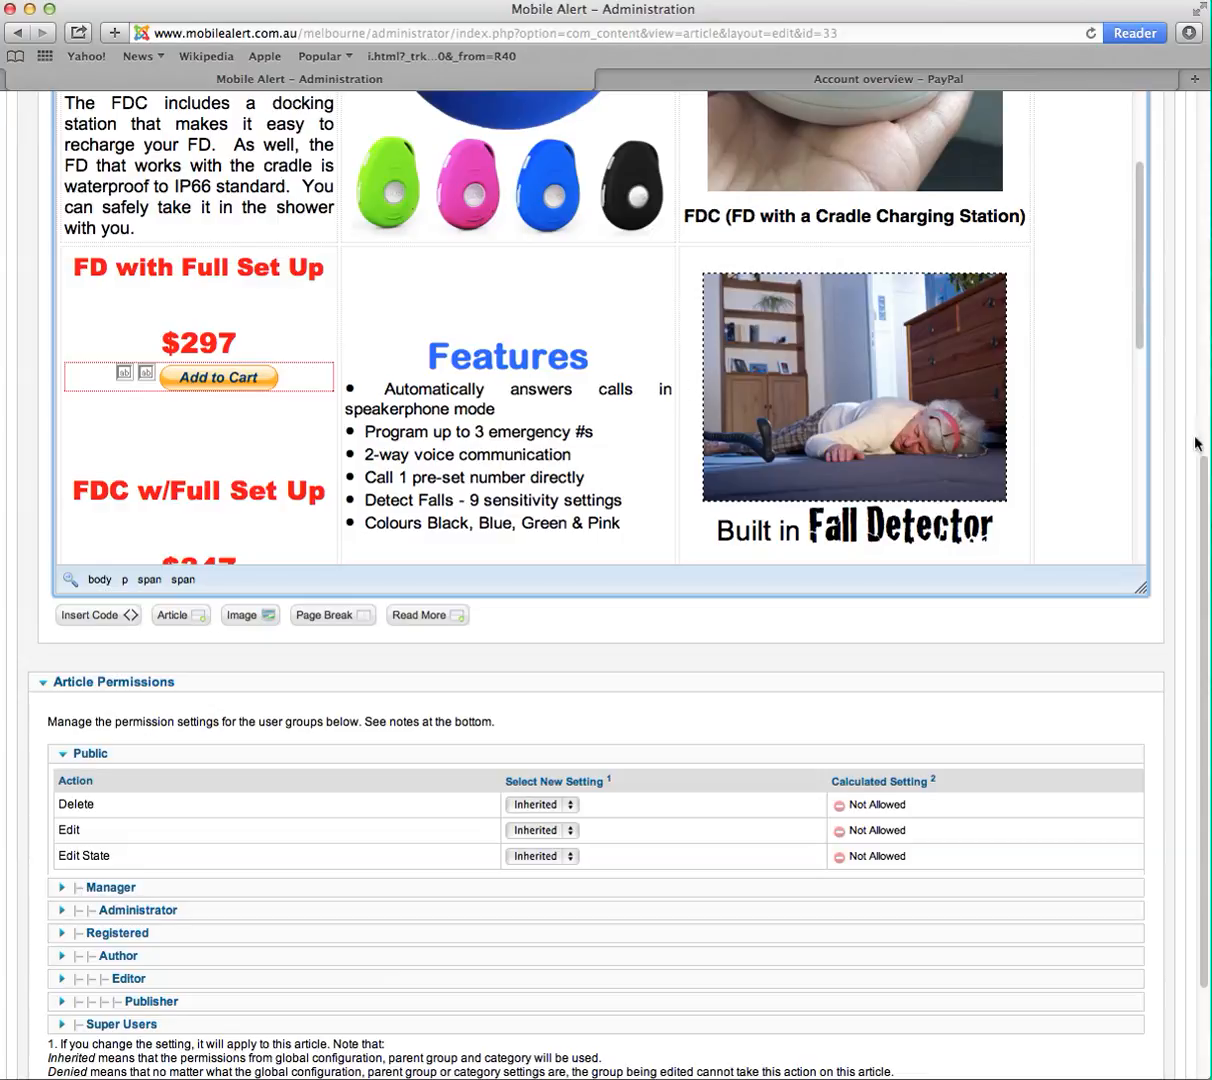
pyautogui.moveTo(1205, 497); pyautogui.dragTo(1198, 388)
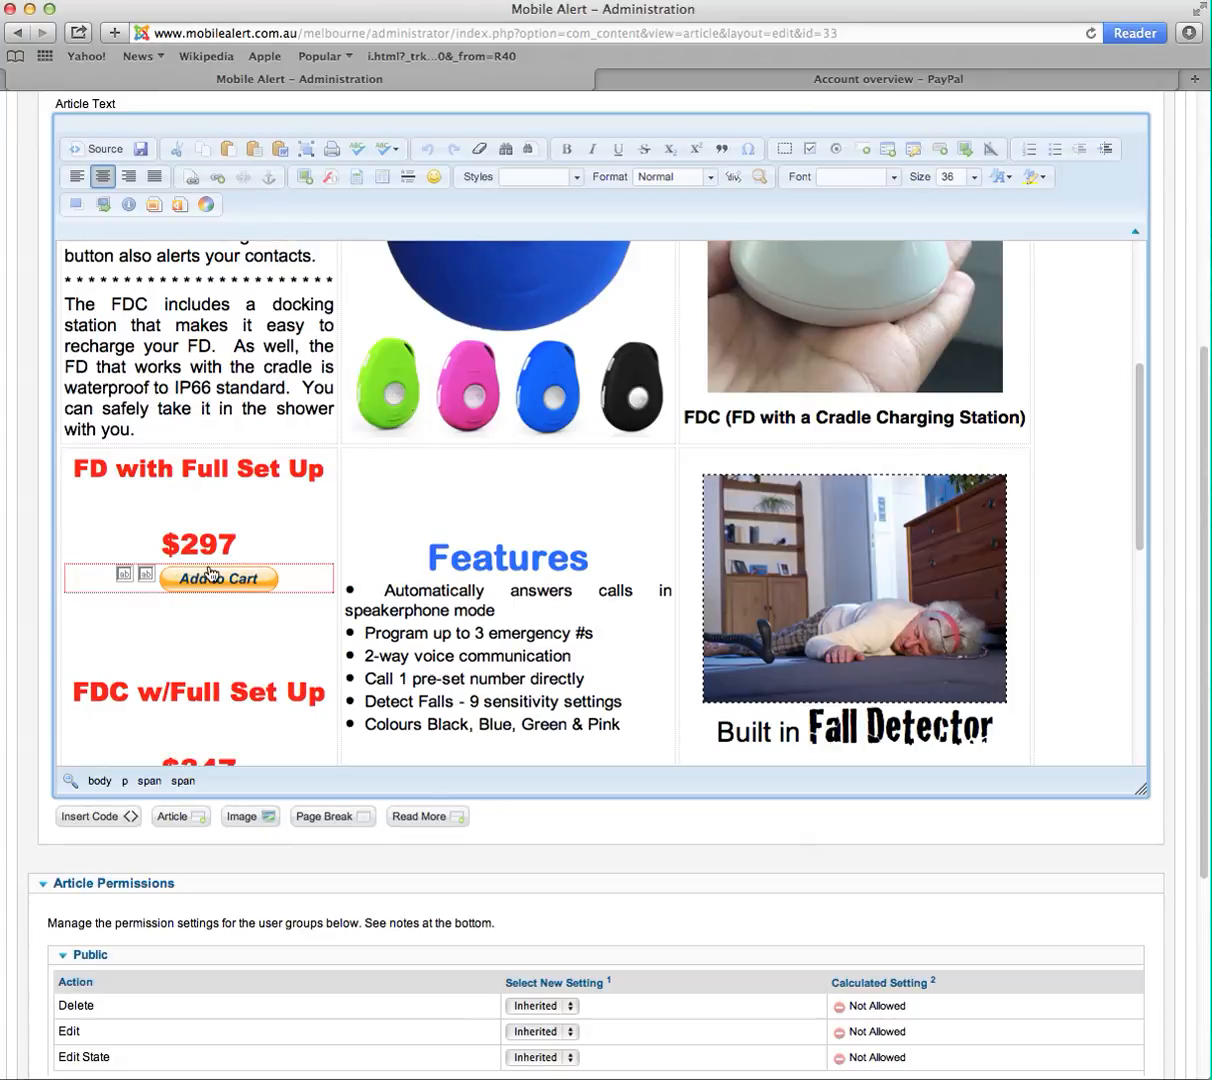
pyautogui.click(311, 582)
pyautogui.press('BackSpace')
pyautogui.press('BackSpace')
pyautogui.press('BackSpace')
pyautogui.press('BackSpace')
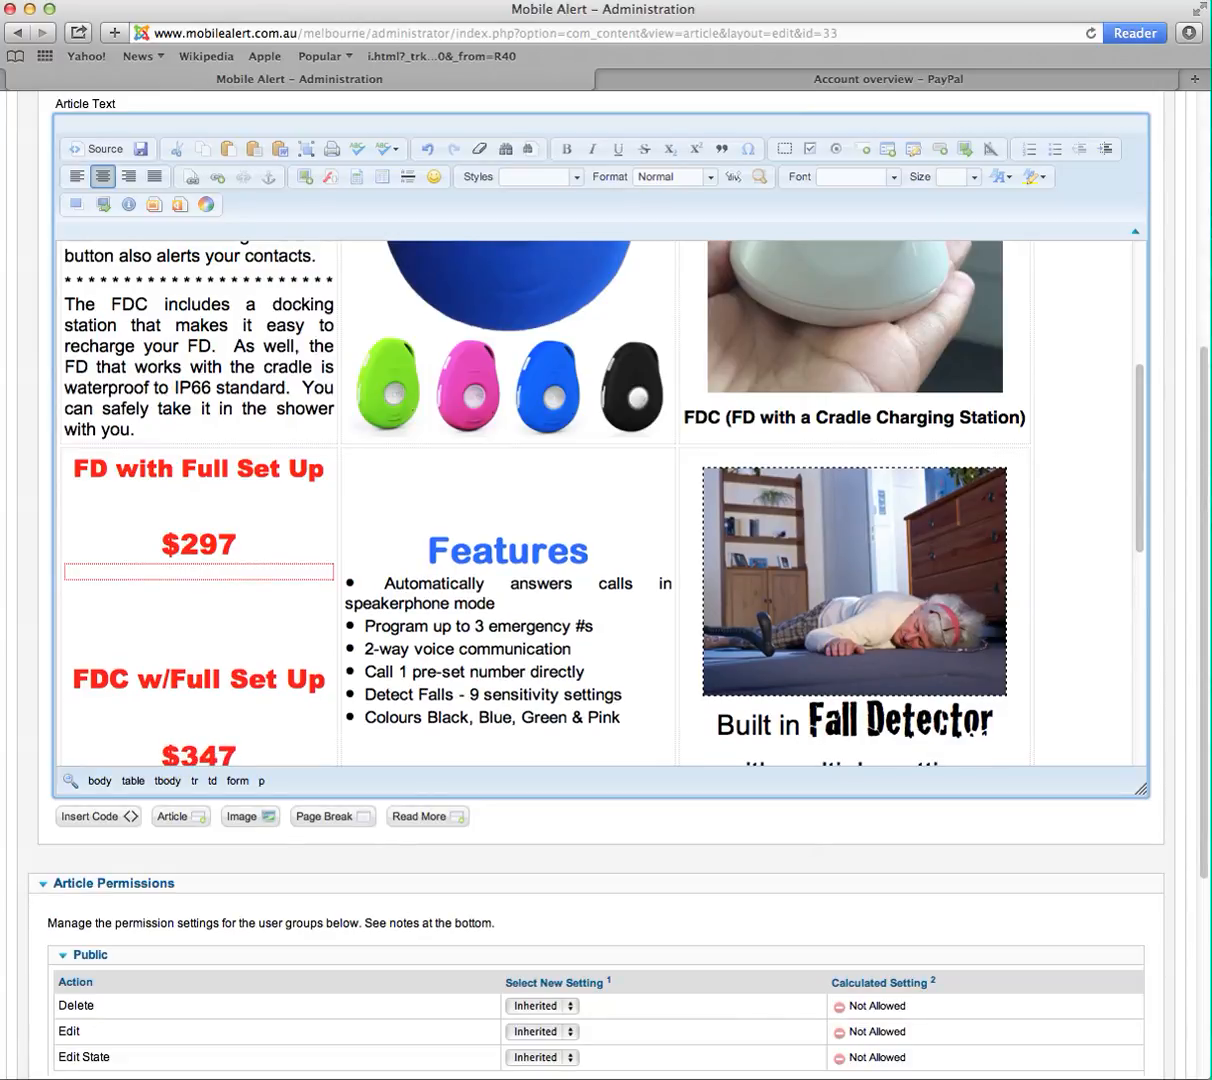
# - Enter a placeholder string of 8s in the emptied spot below the $297 price
pyautogui.write('8888888888888888888888888')
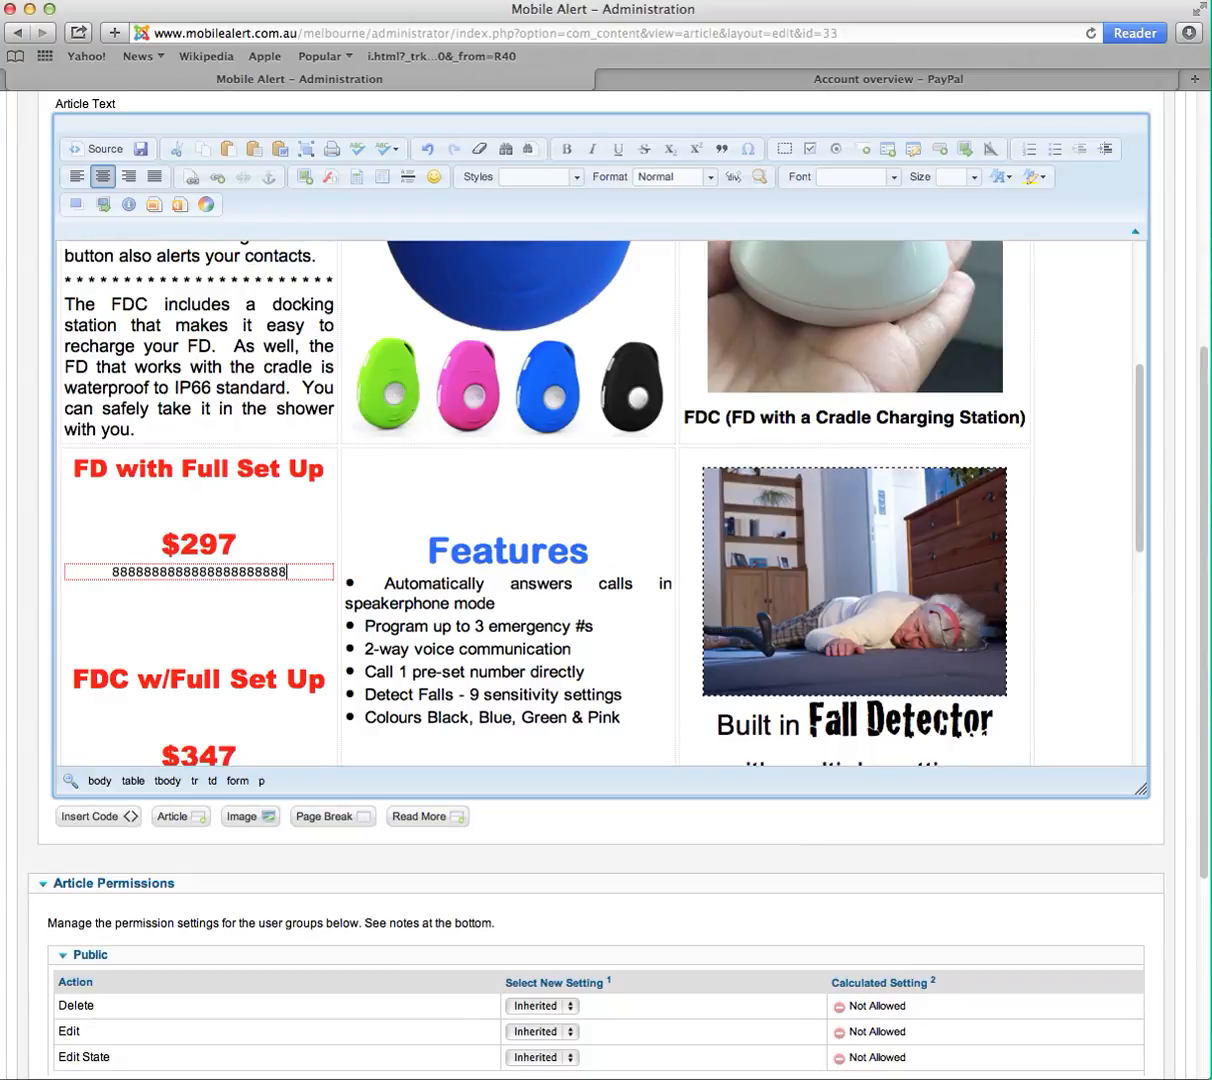
pyautogui.write('8888888888')
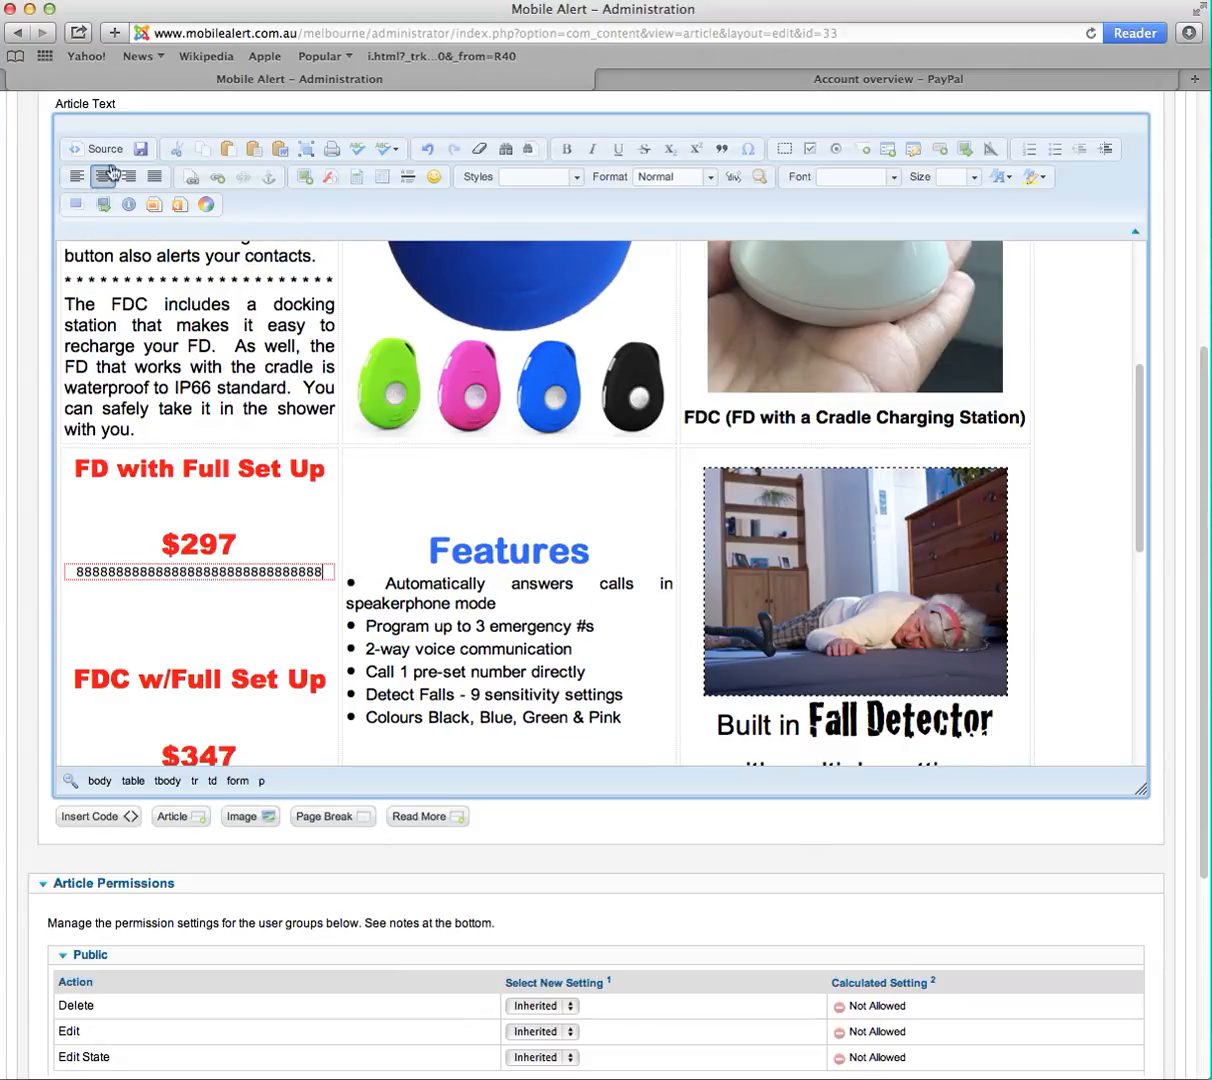
# - Switch the article editor to HTML source view and locate the placeholder inside its PayPal form
pyautogui.click(108, 150)
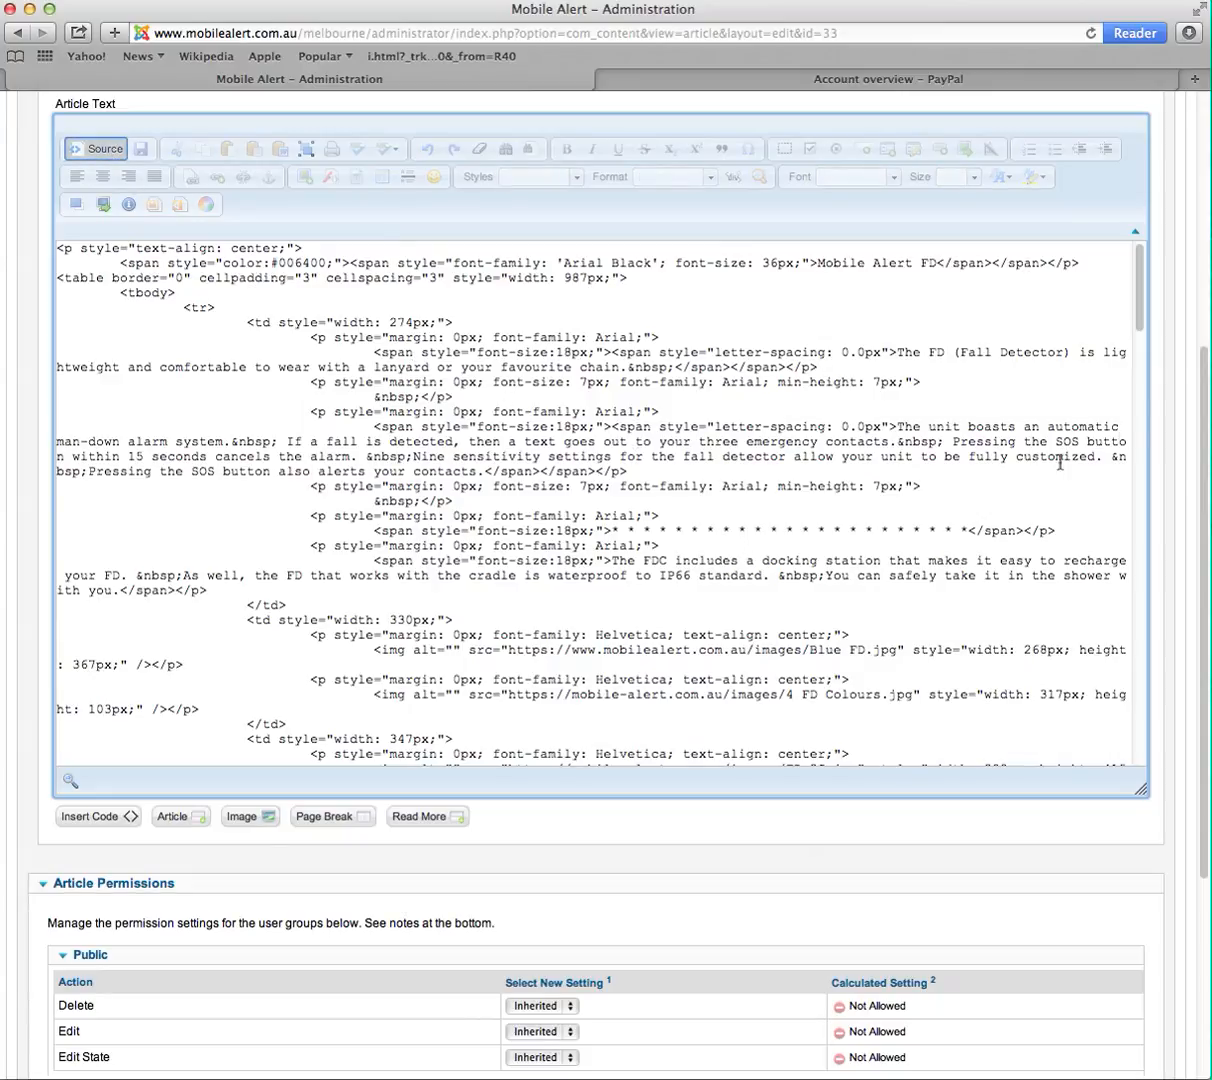
pyautogui.click(1138, 313)
pyautogui.moveTo(1138, 313); pyautogui.dragTo(1143, 412)
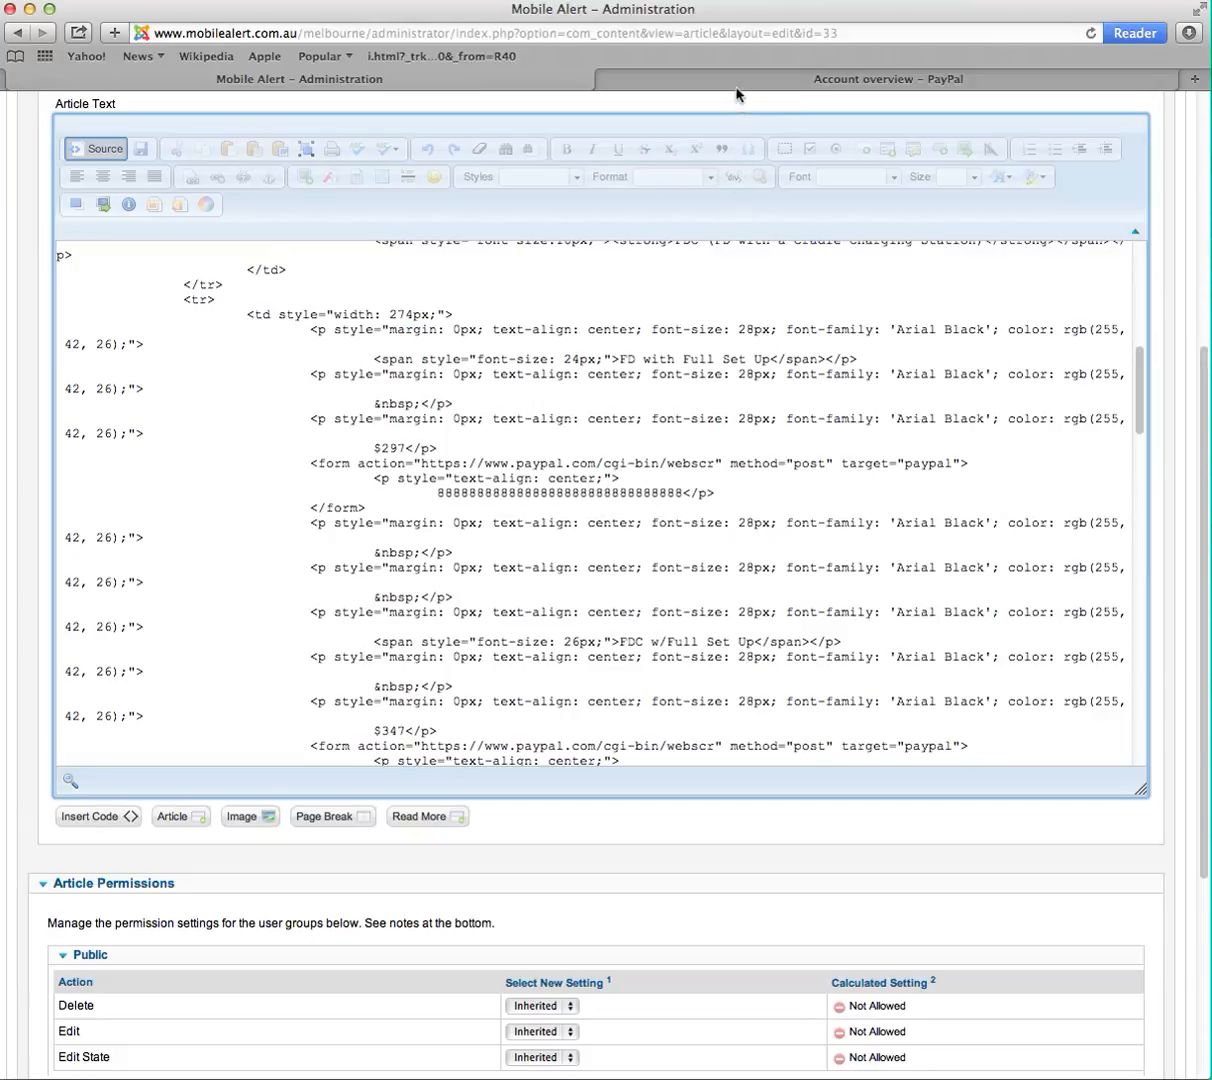
# - In the PayPal tab, open My saved buttons from the profile and start creating a new button
pyautogui.click(852, 80)
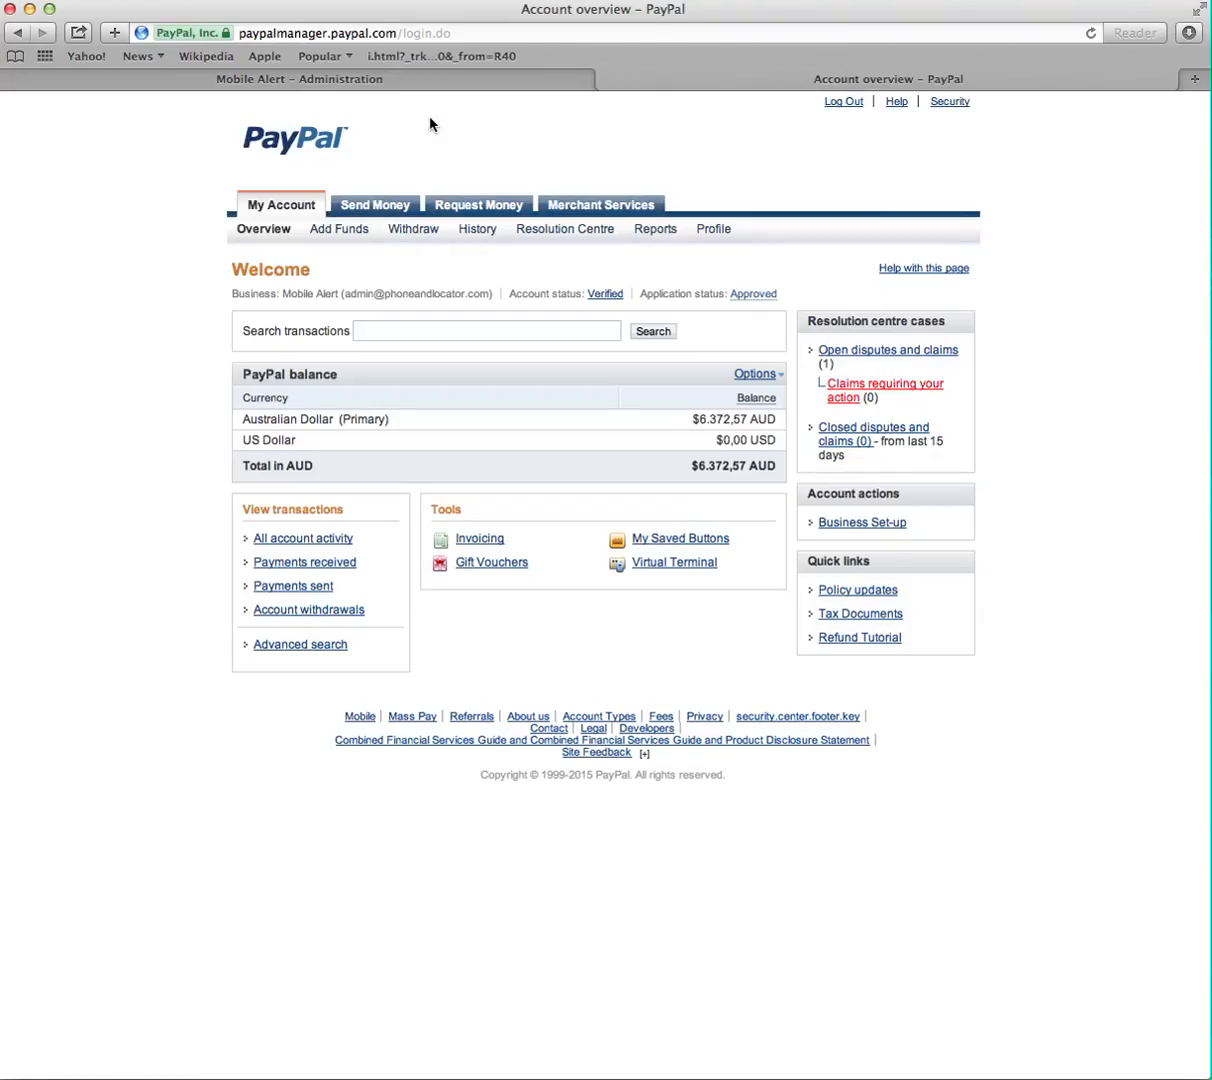
pyautogui.click(714, 230)
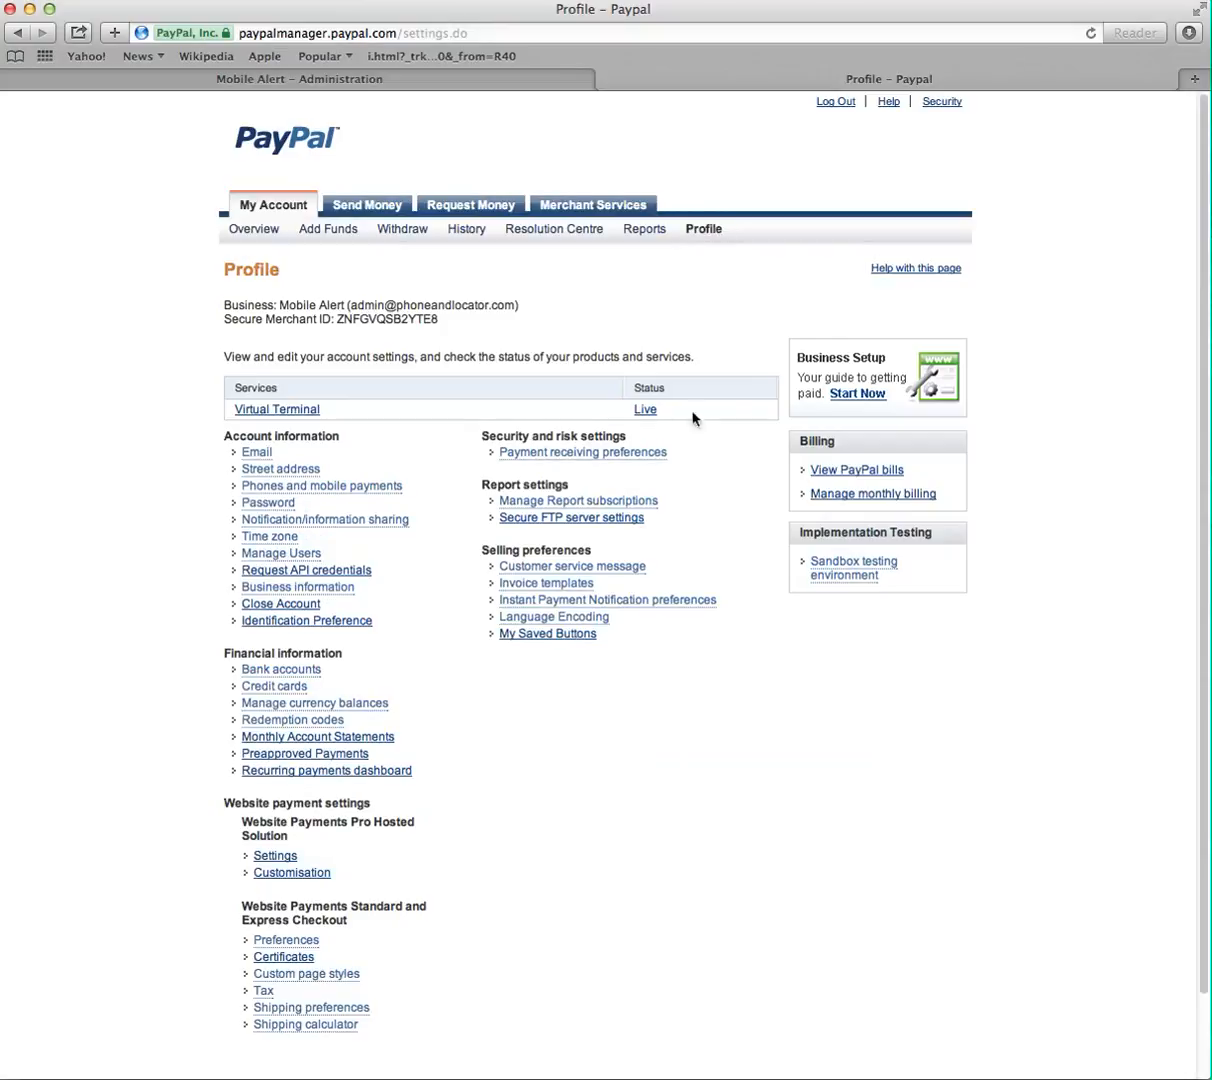
pyautogui.click(566, 636)
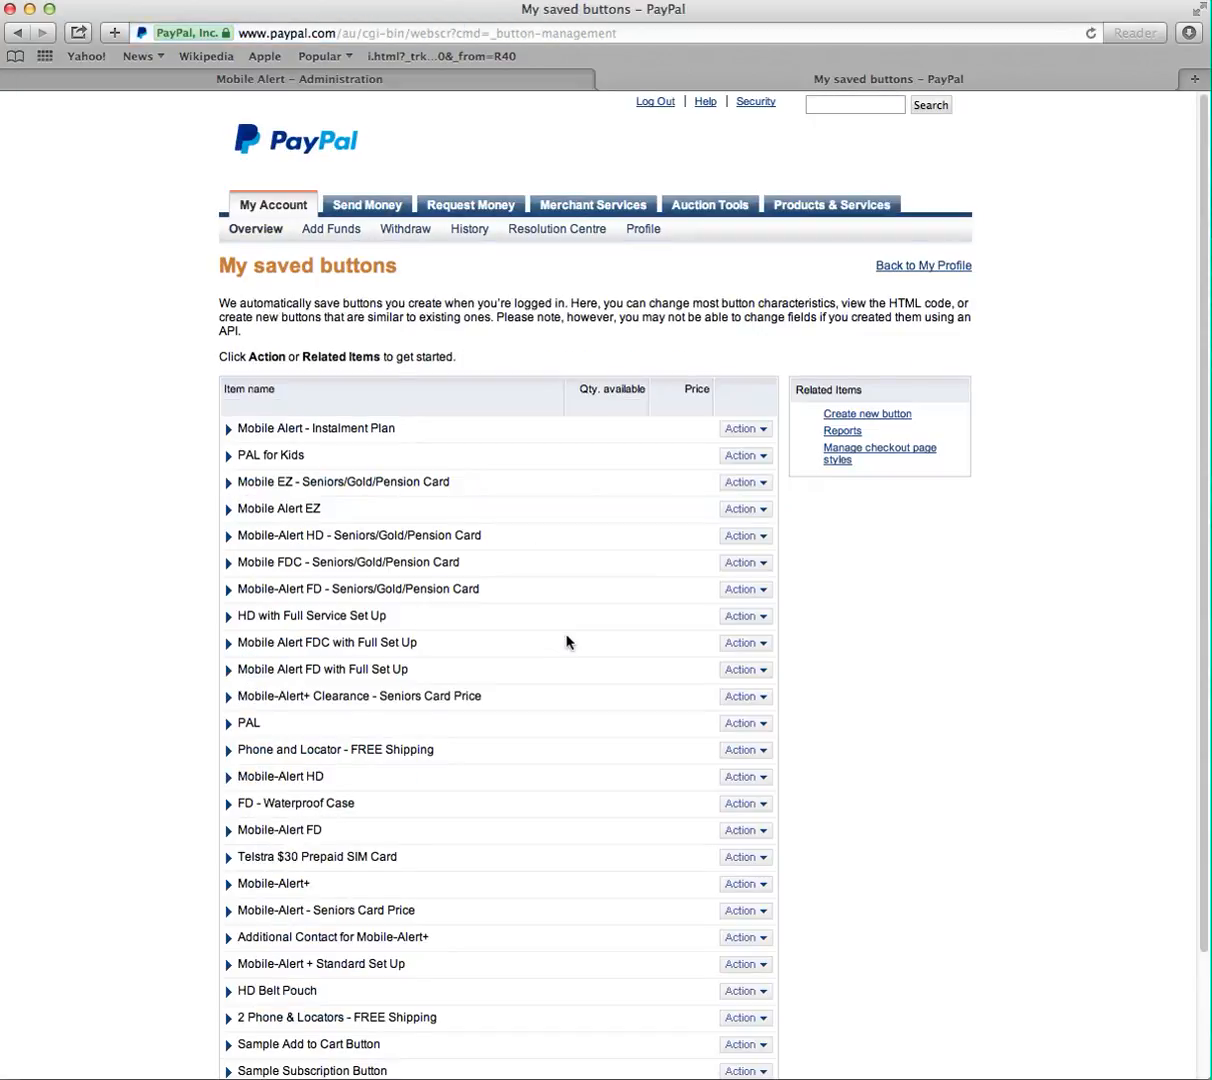
pyautogui.click(882, 416)
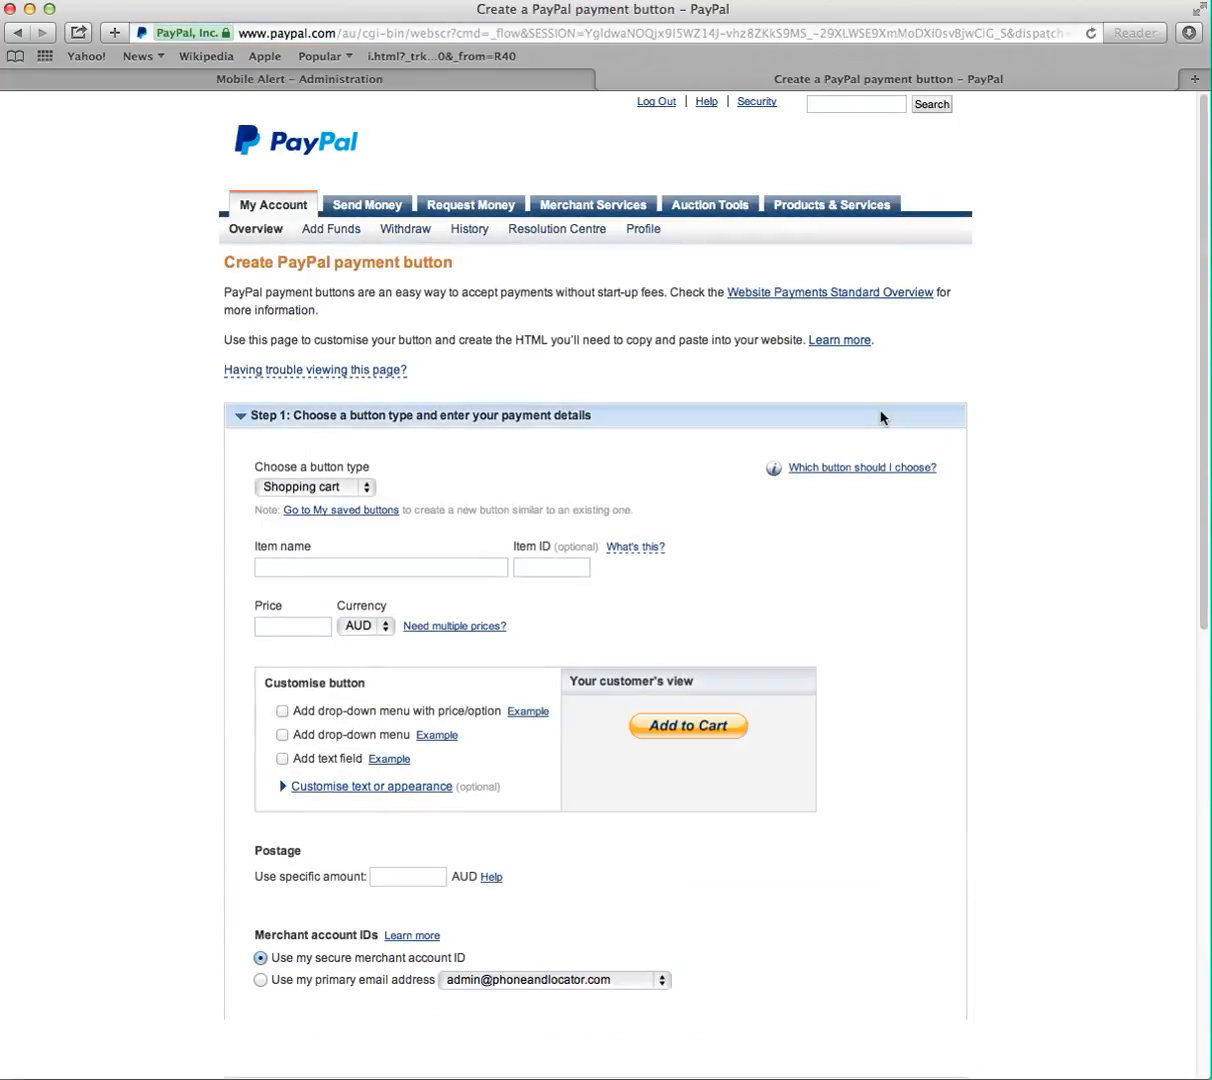
# - Set the button type to Buy Now and the item name to Mobile Alert FD
pyautogui.click(364, 487)
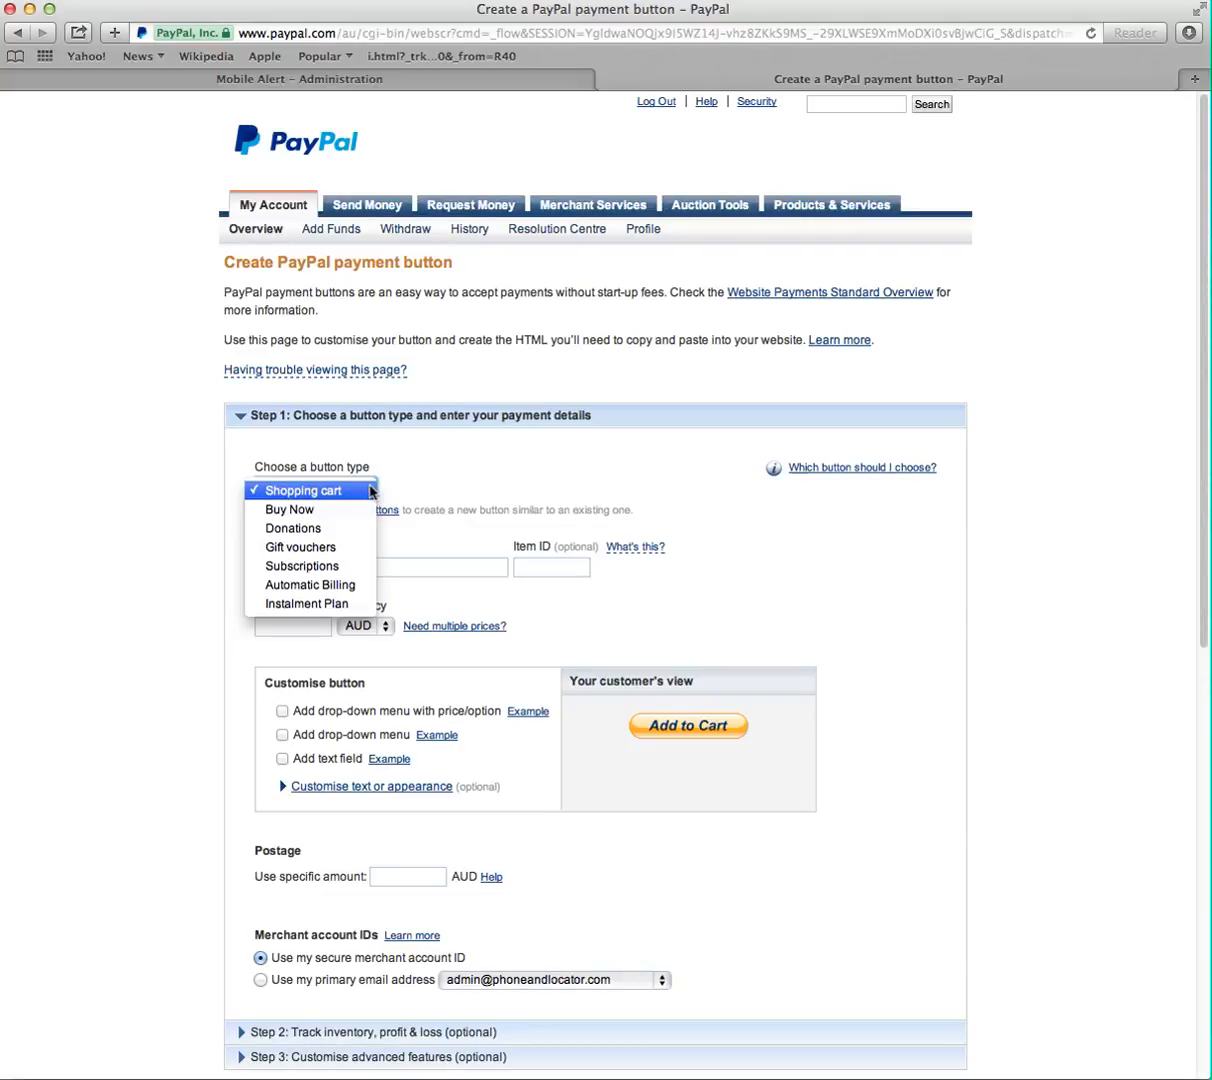
pyautogui.click(308, 511)
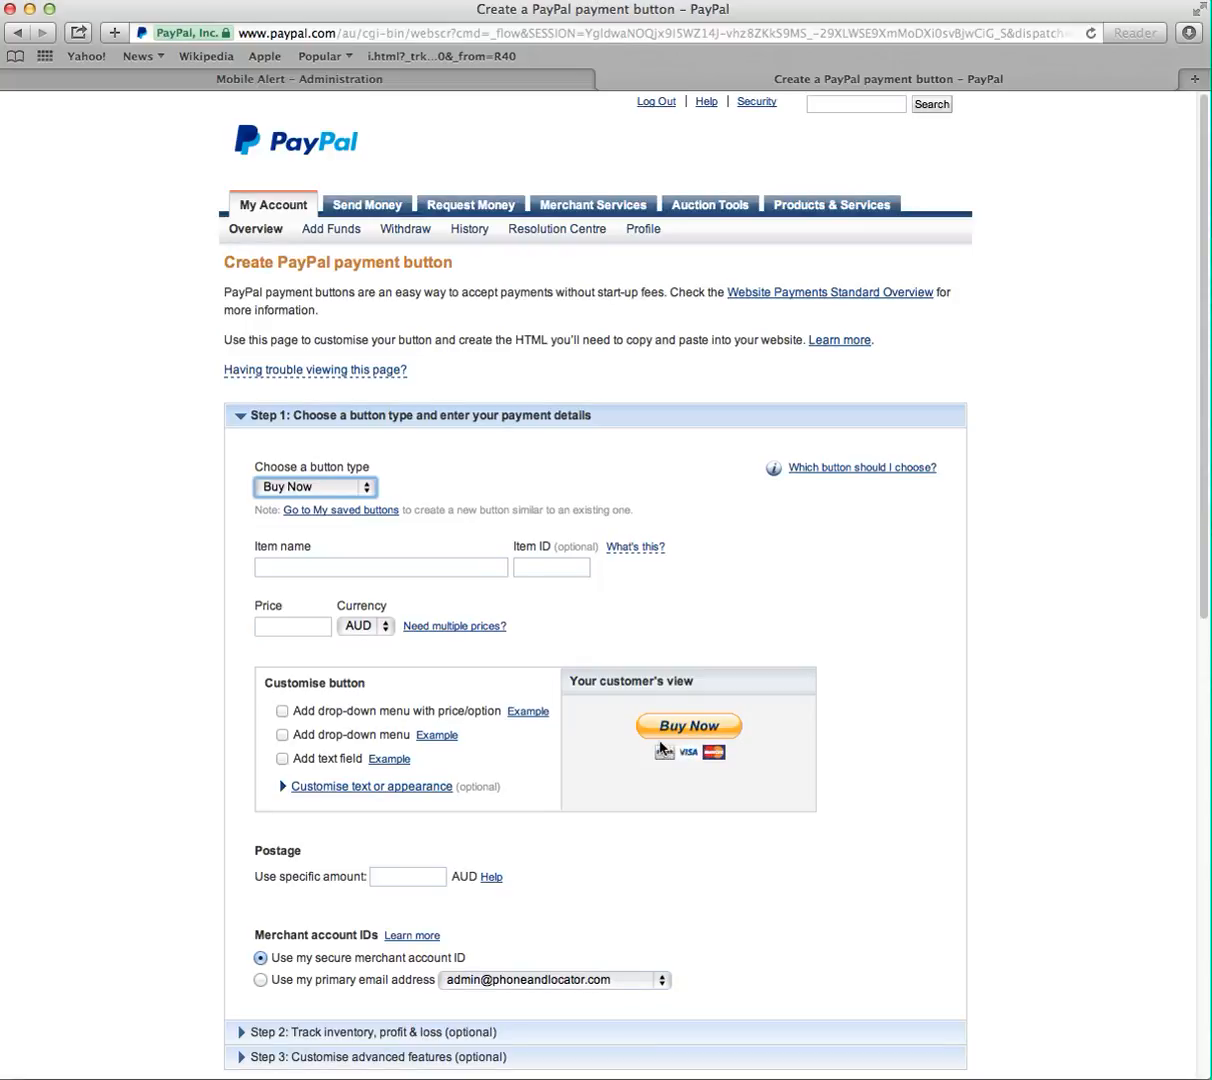
pyautogui.click(305, 570)
pyautogui.write('Mobile')
pyautogui.press('BackSpace')
pyautogui.write('Alert ')
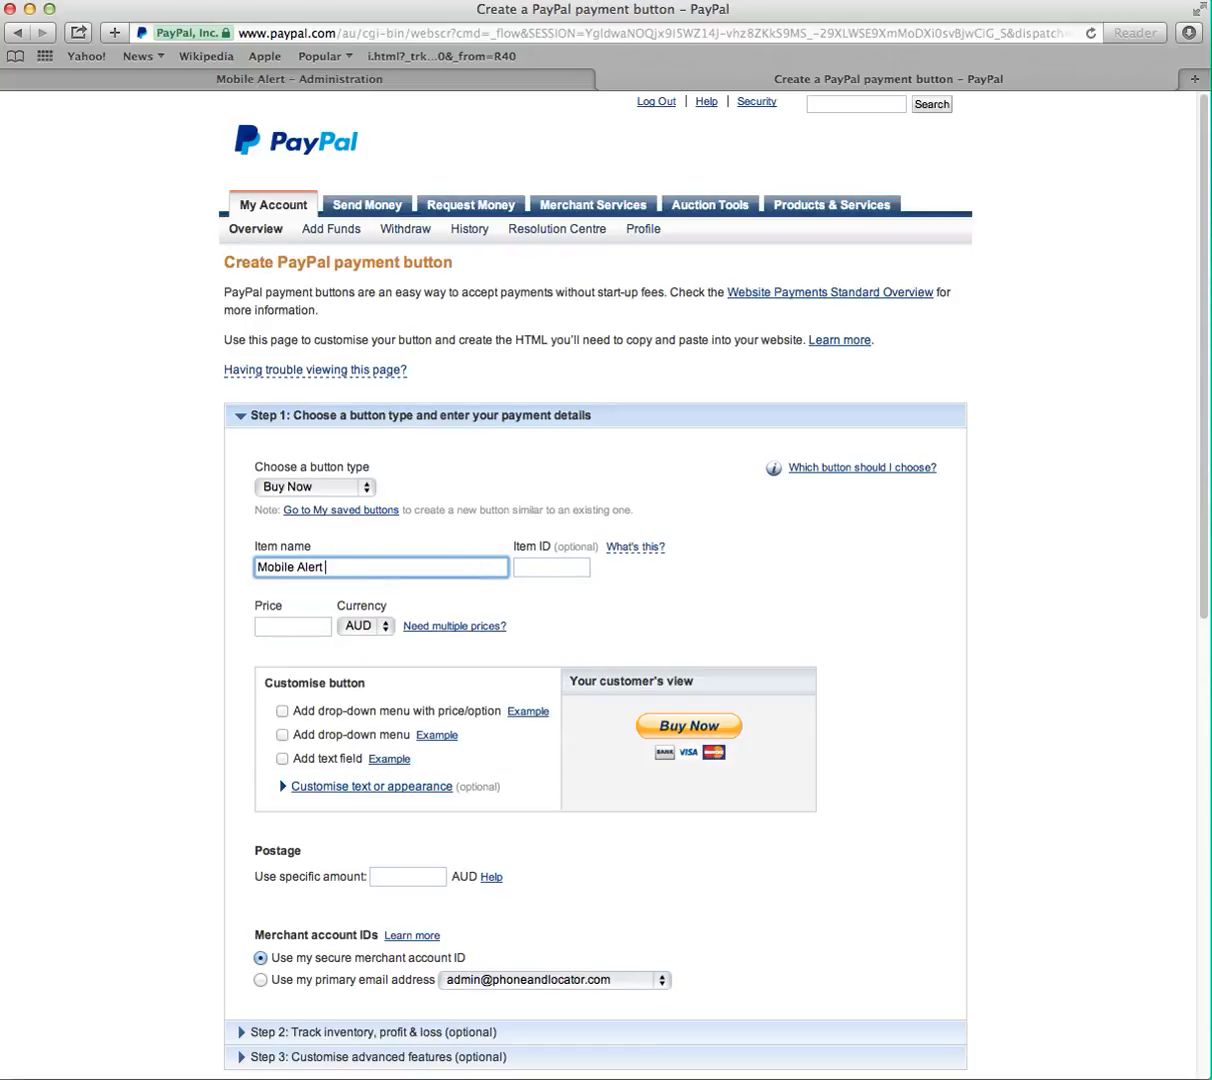
pyautogui.write('FD')
# - Set the price to 297 AUD and the specific postage amount to 0
pyautogui.click(620, 660)
pyautogui.click(286, 627)
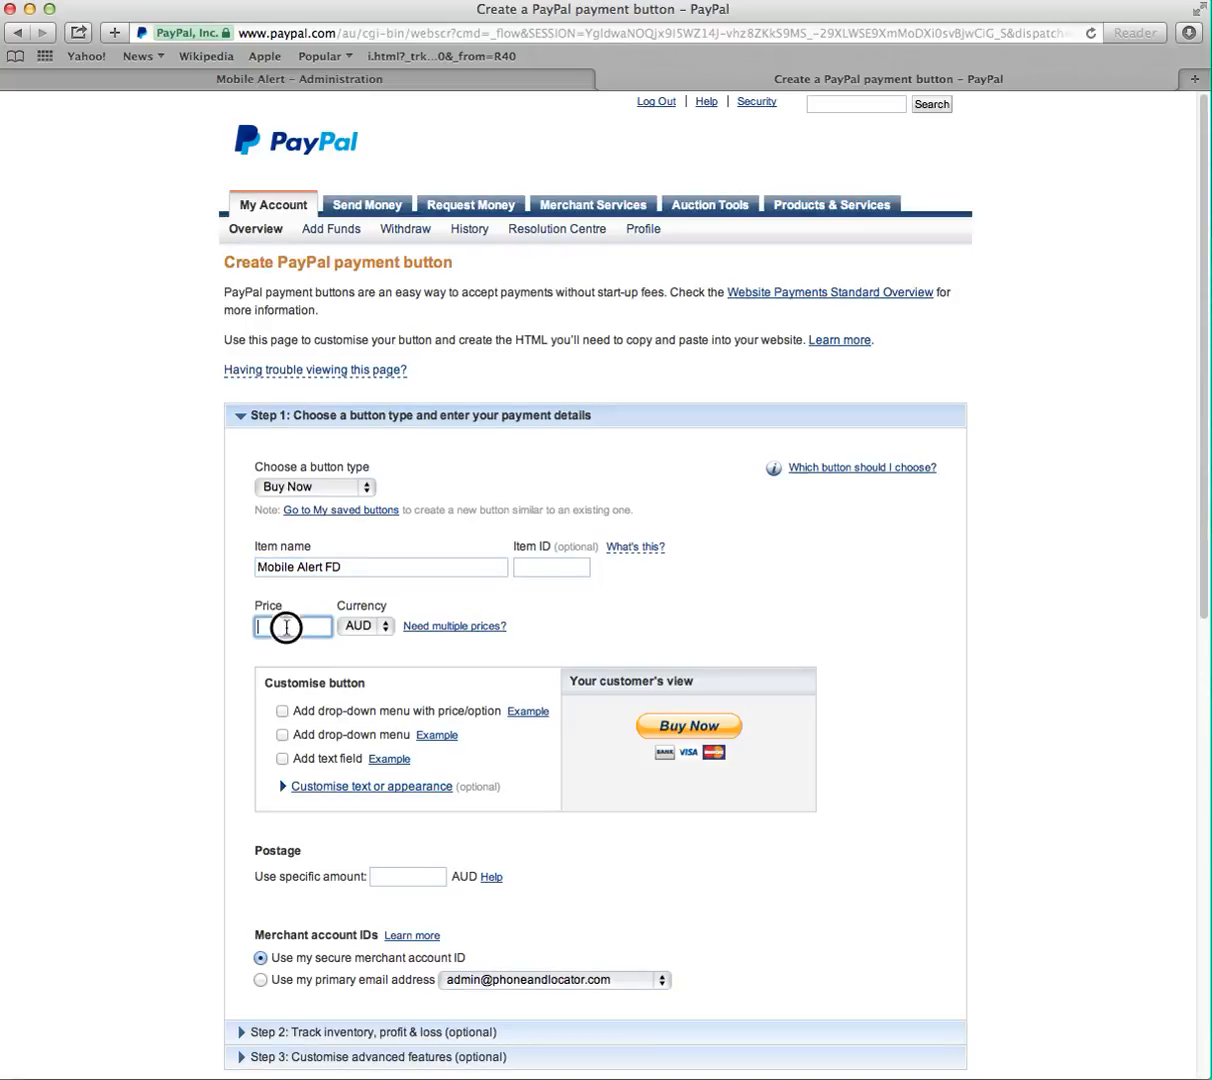
pyautogui.write('297')
pyautogui.click(421, 874)
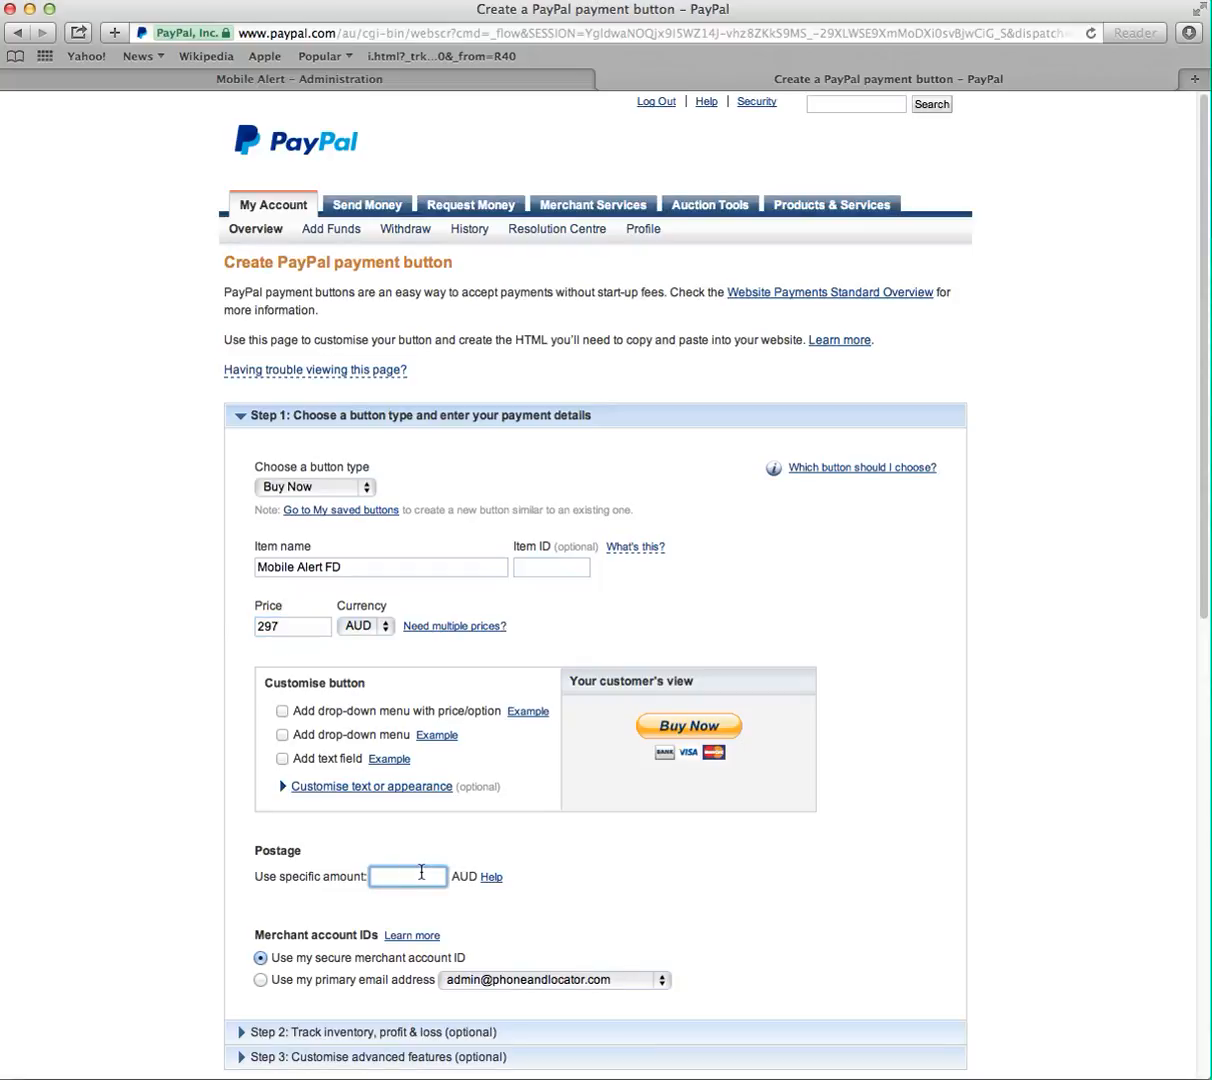
pyautogui.write('0')
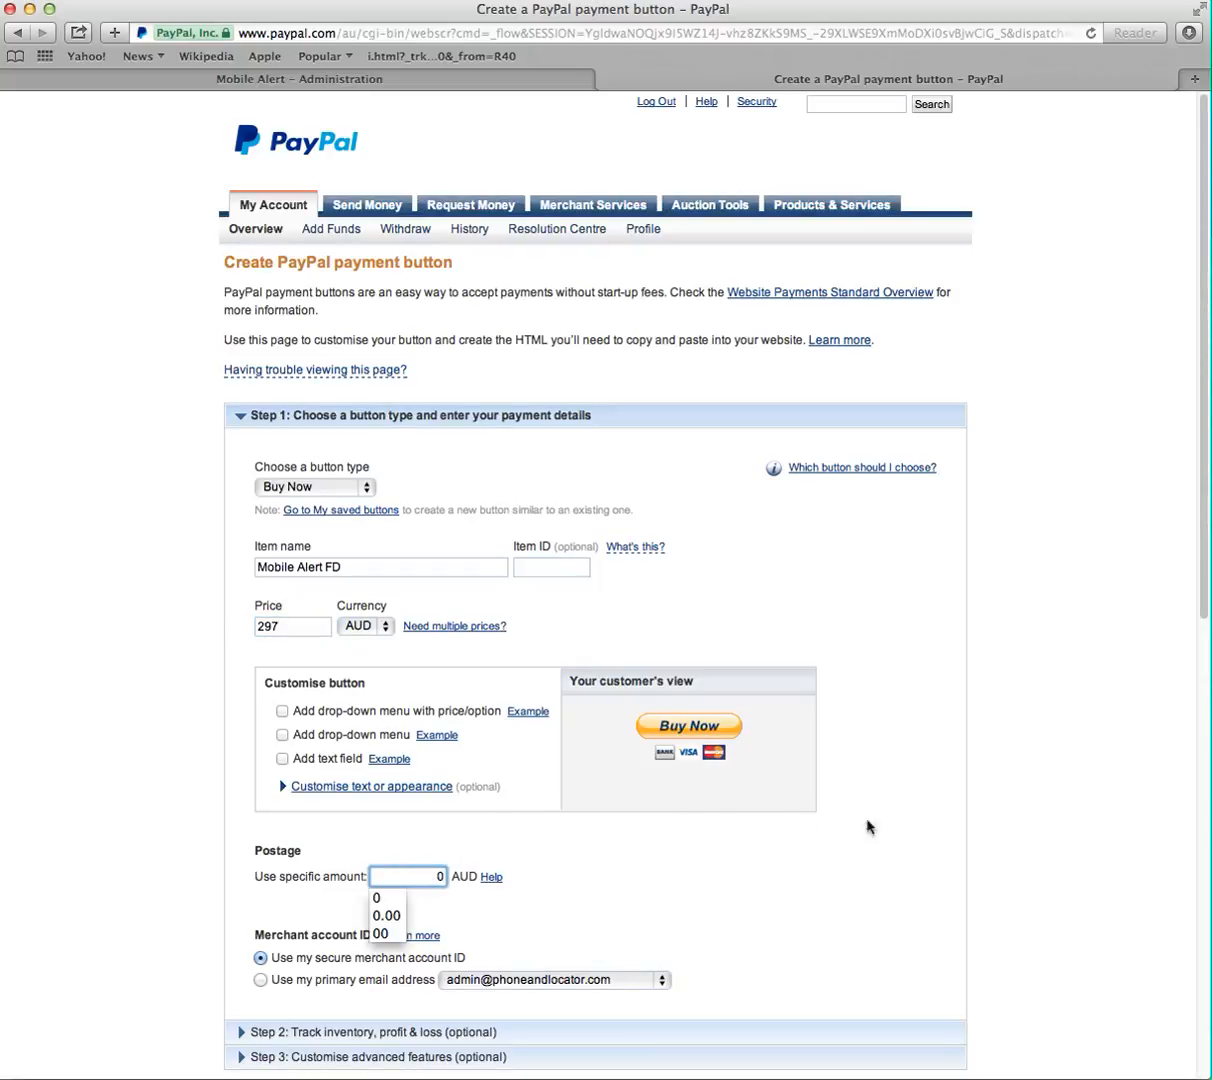
# - Review the optional inventory and advanced-feature sections, then create the button
pyautogui.scroll(-3, 931, 820)
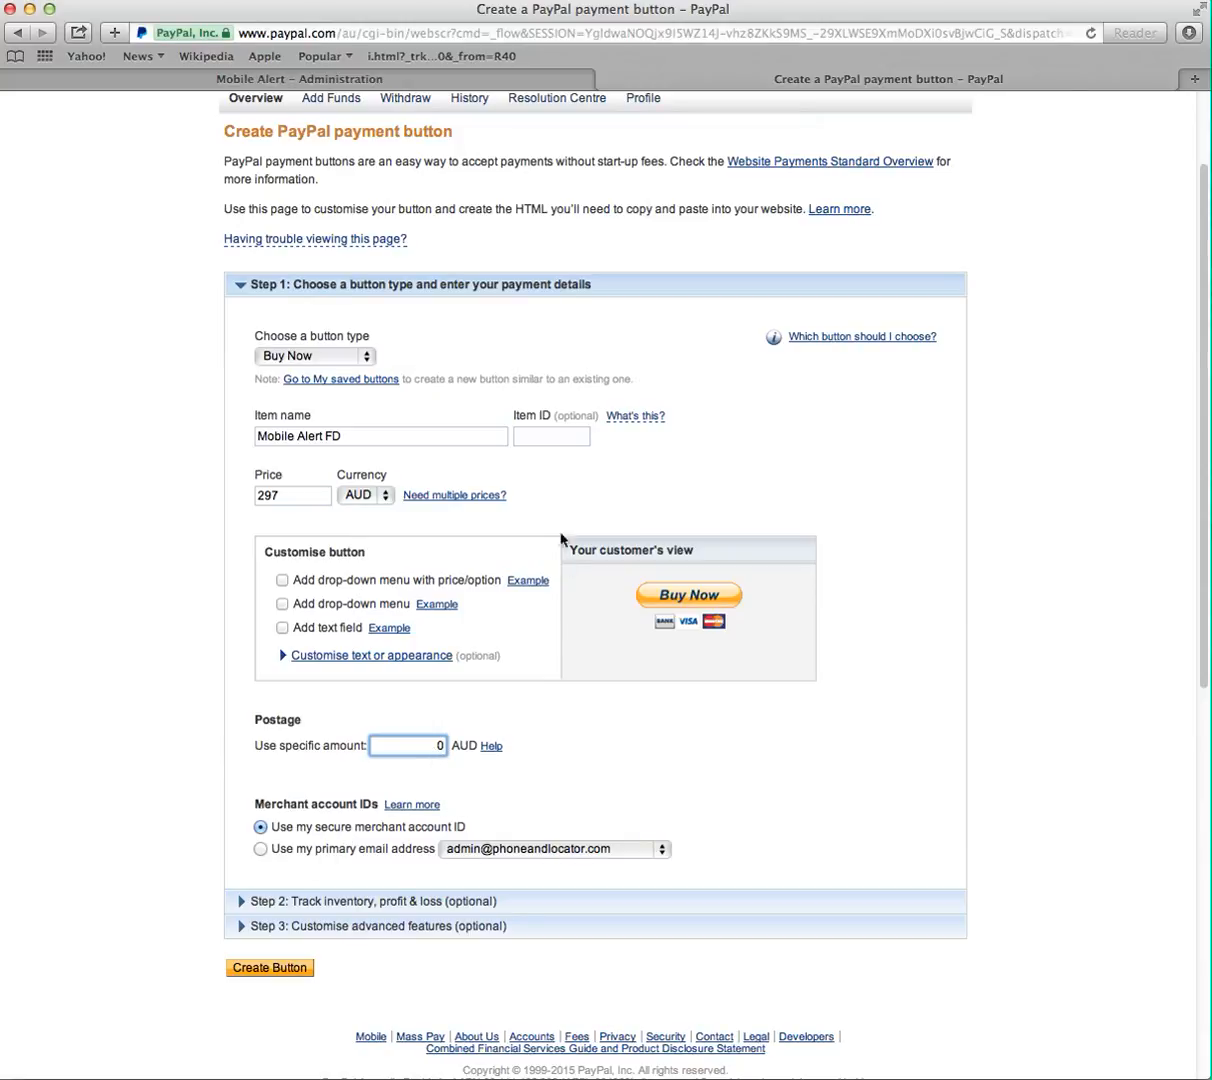
pyautogui.click(250, 902)
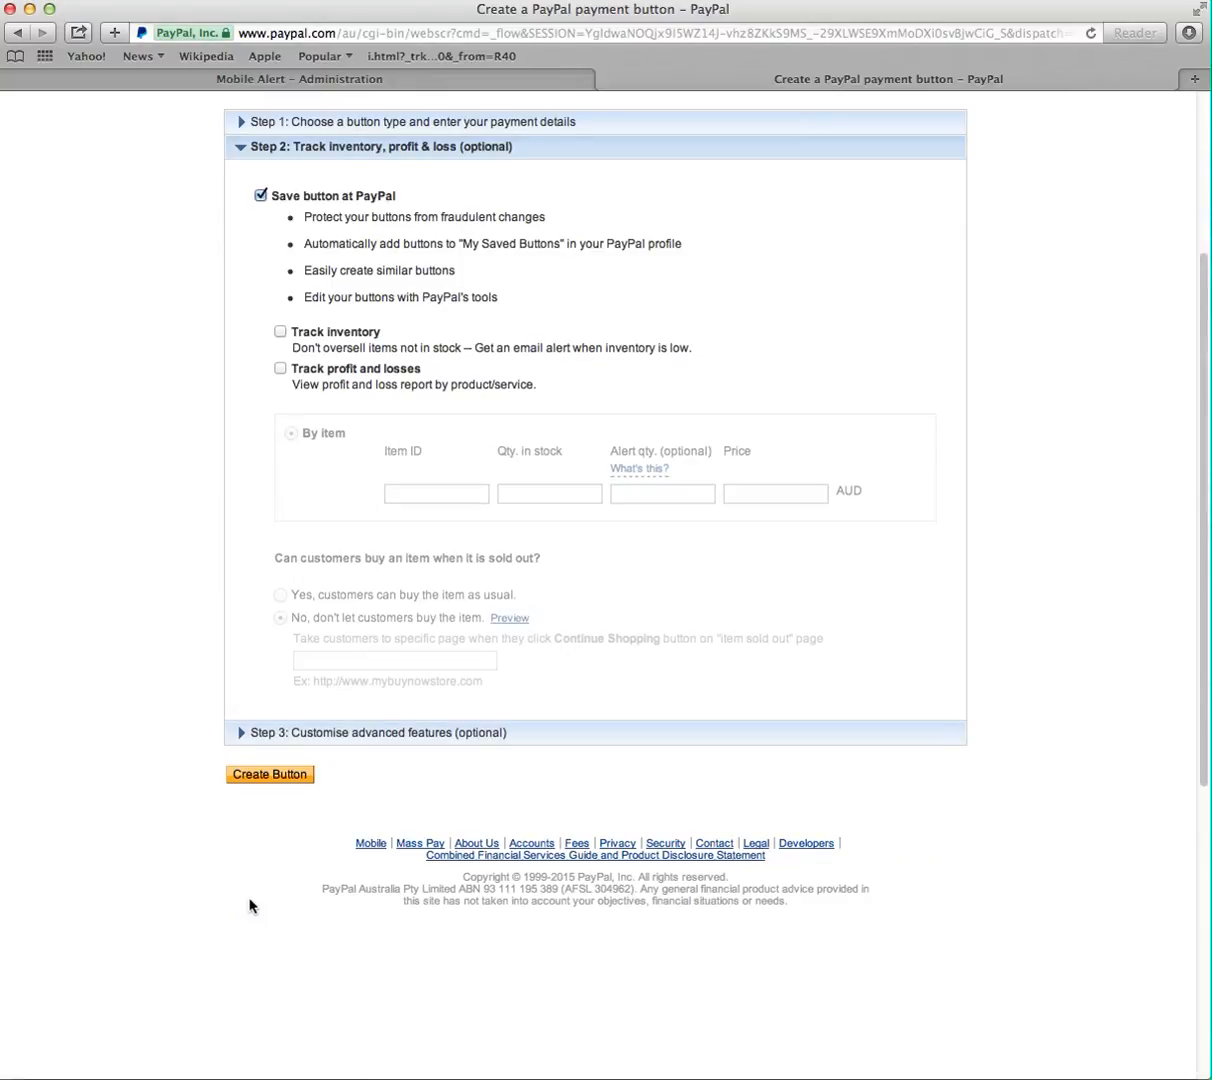
pyautogui.click(250, 736)
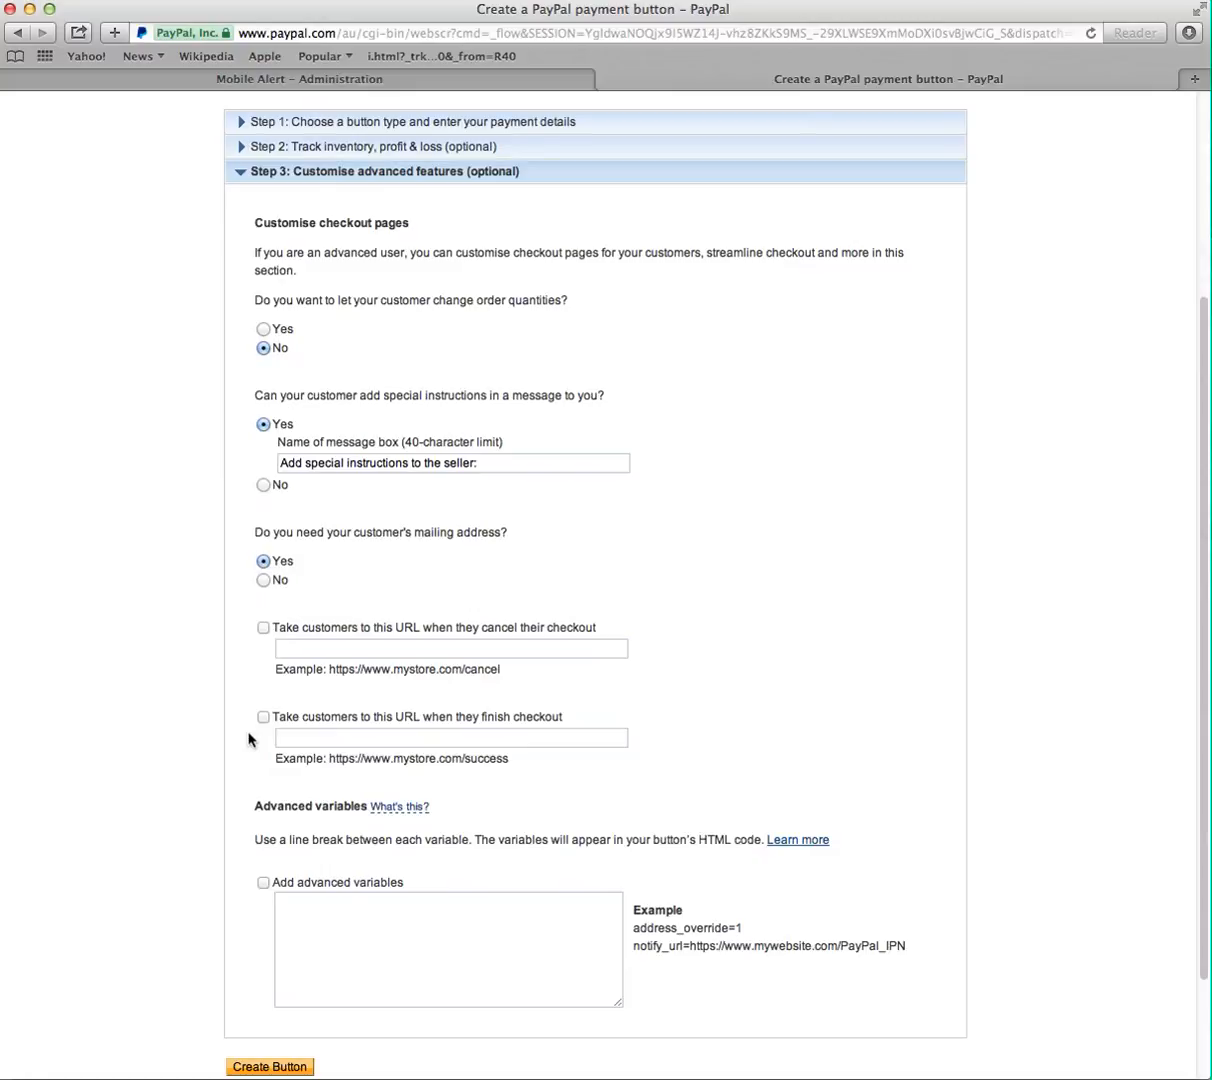
pyautogui.scroll(-3, 738, 832)
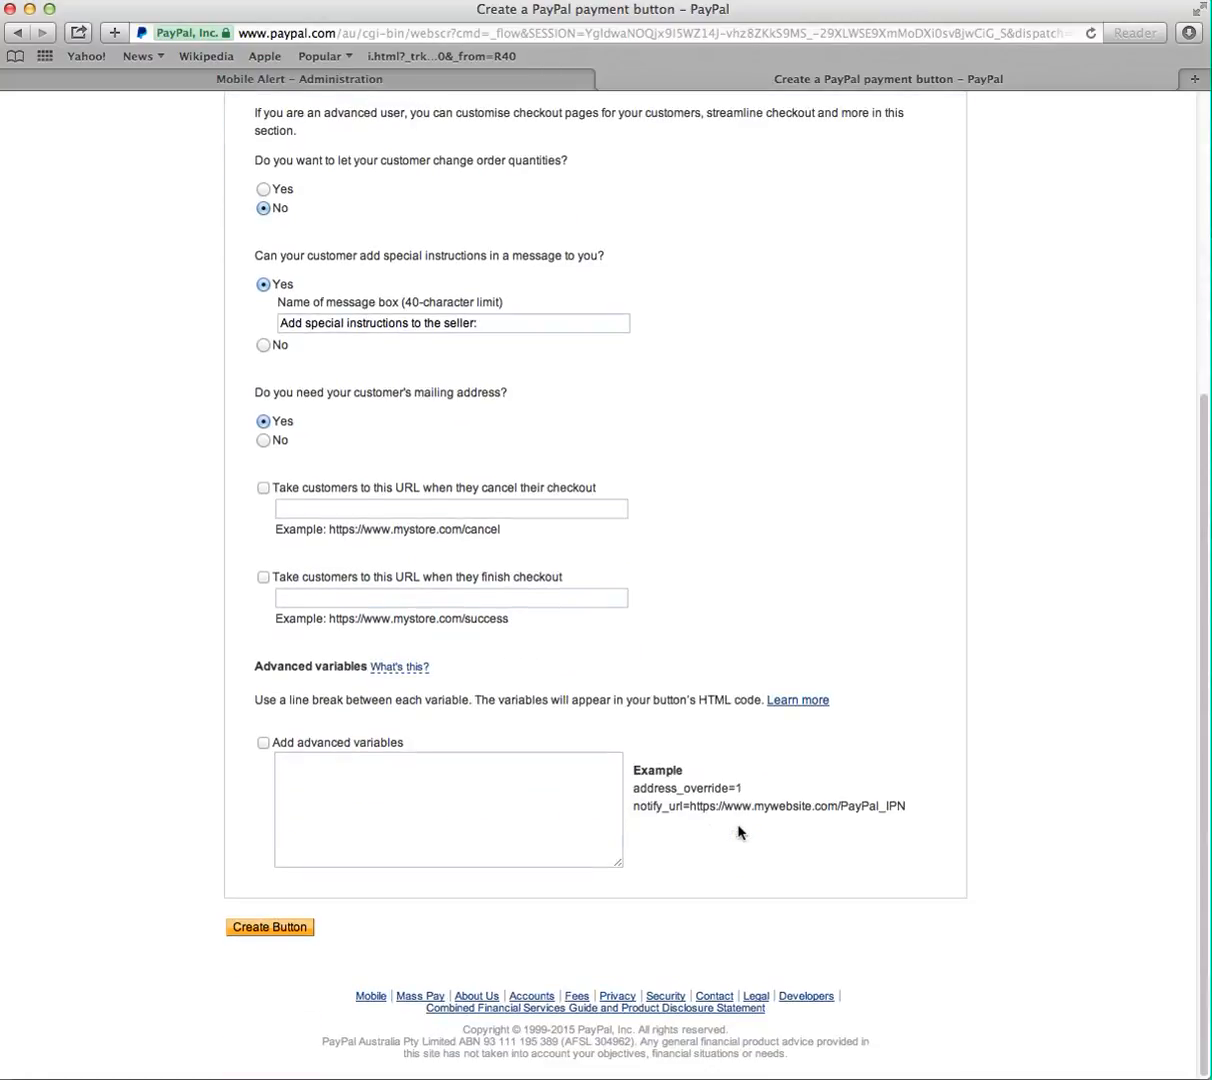
pyautogui.click(266, 929)
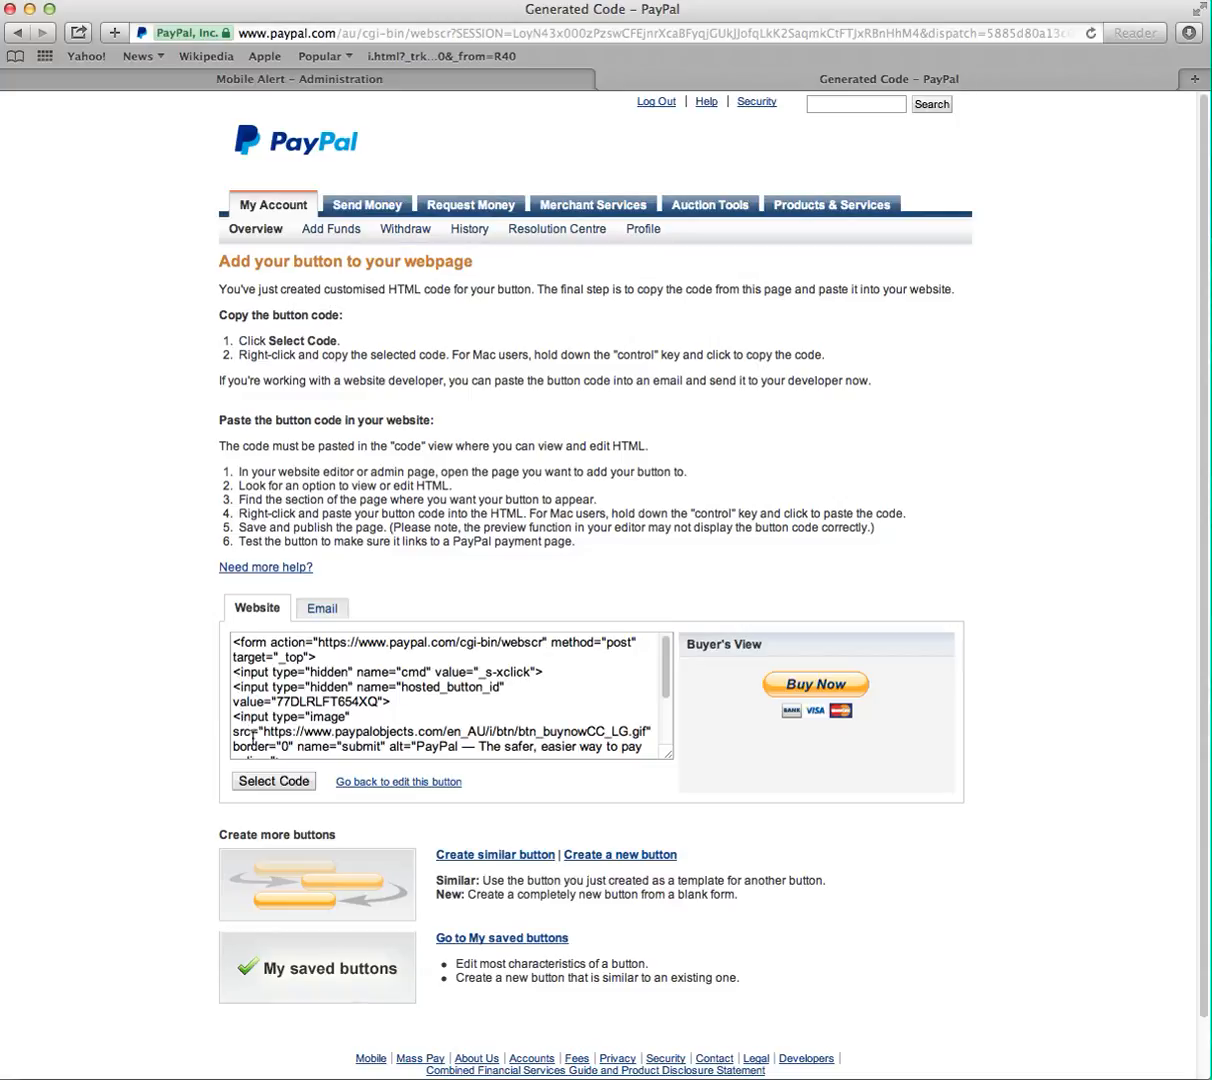
# - Copy the generated website button code and paste it over the 8s placeholder in the article source
pyautogui.click(265, 783)
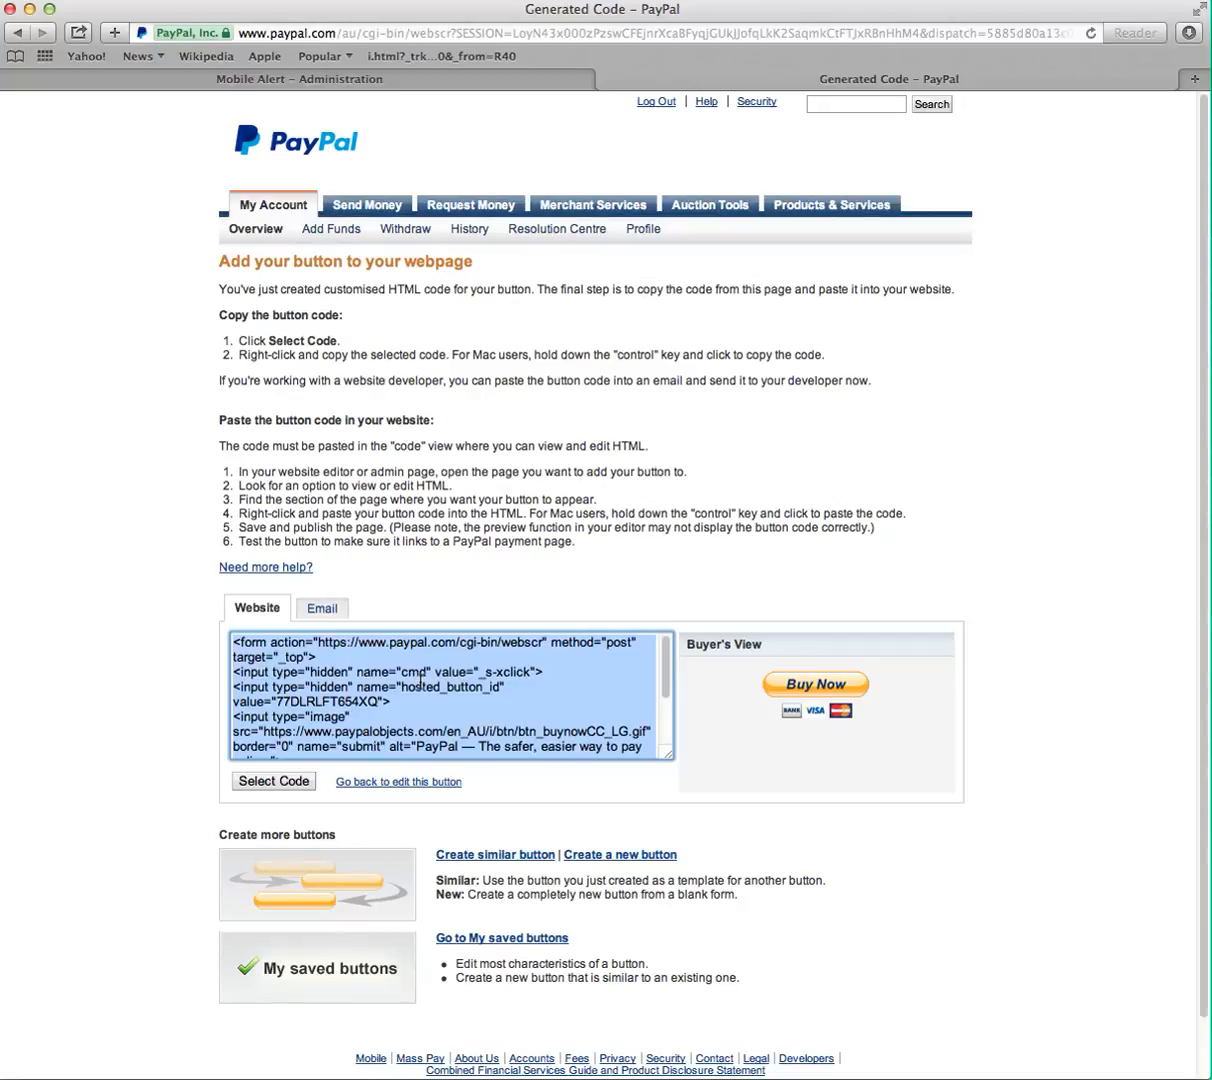
pyautogui.click(224, 80)
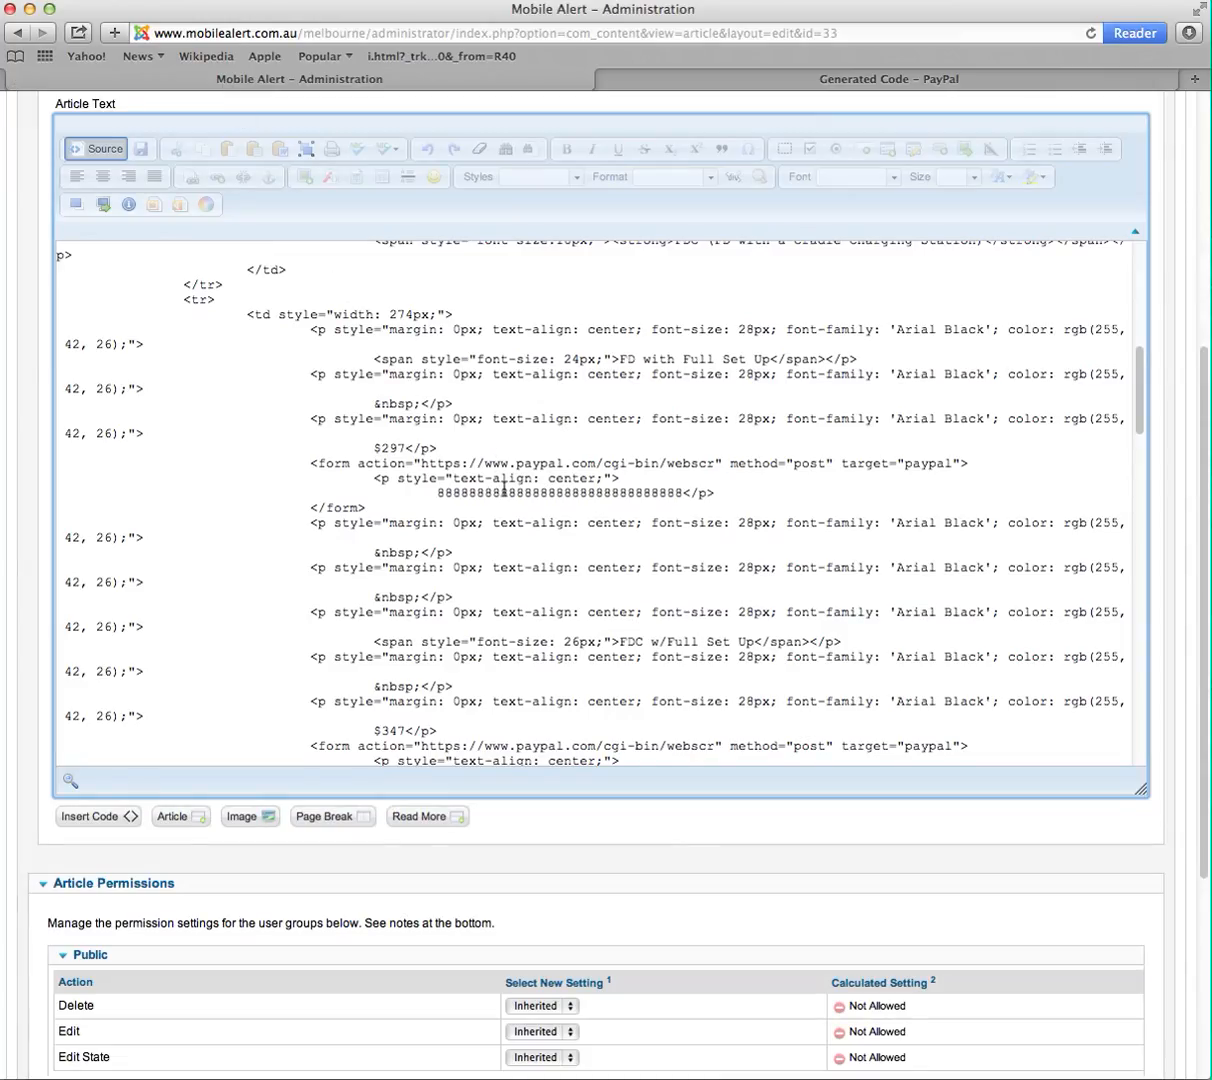
pyautogui.moveTo(435, 489); pyautogui.dragTo(684, 492)
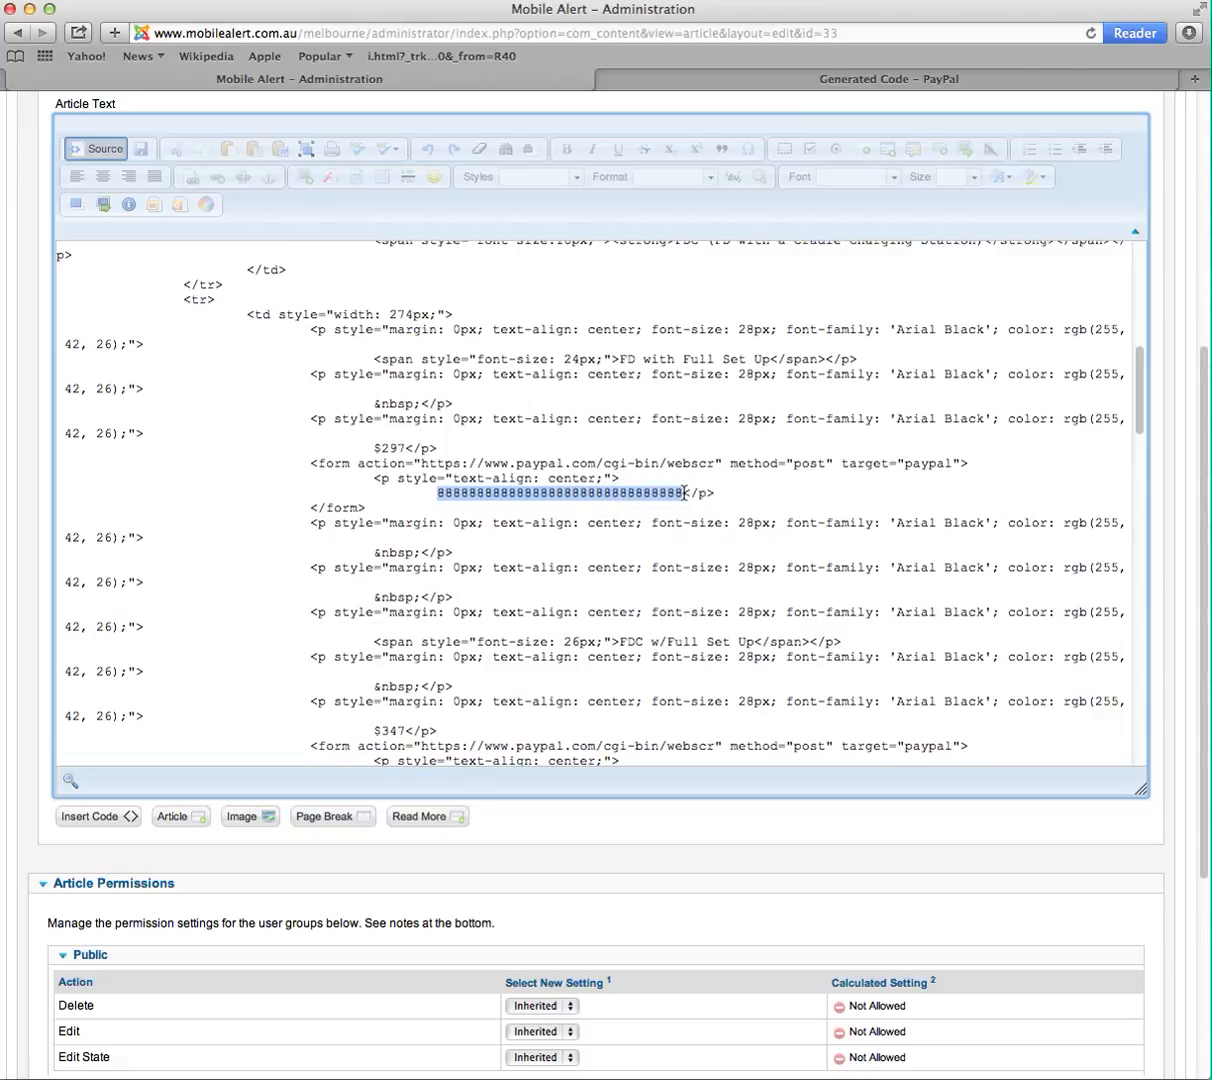
pyautogui.write('<form action="https://www.paypal.com/cgi-bin/webscr" method="post" target="_top"> <input type="hidden" name="cmd" value="_s-xclick"> <input type="hidden" name="hosted_button_id" value="77DLRLFT654XQ"> <input type="image" src="https://www.paypalobjects.com/en_AU/i/btn/btn_buynowCC_LG.gif" border="0" name="submit" alt="PayPal – The safer, easier way to pay online."> <img alt="" border="0" src="https://www.paypalobjects.com/en_AU/i/scr/pixel.gif" width="1" height="1"> </form>')
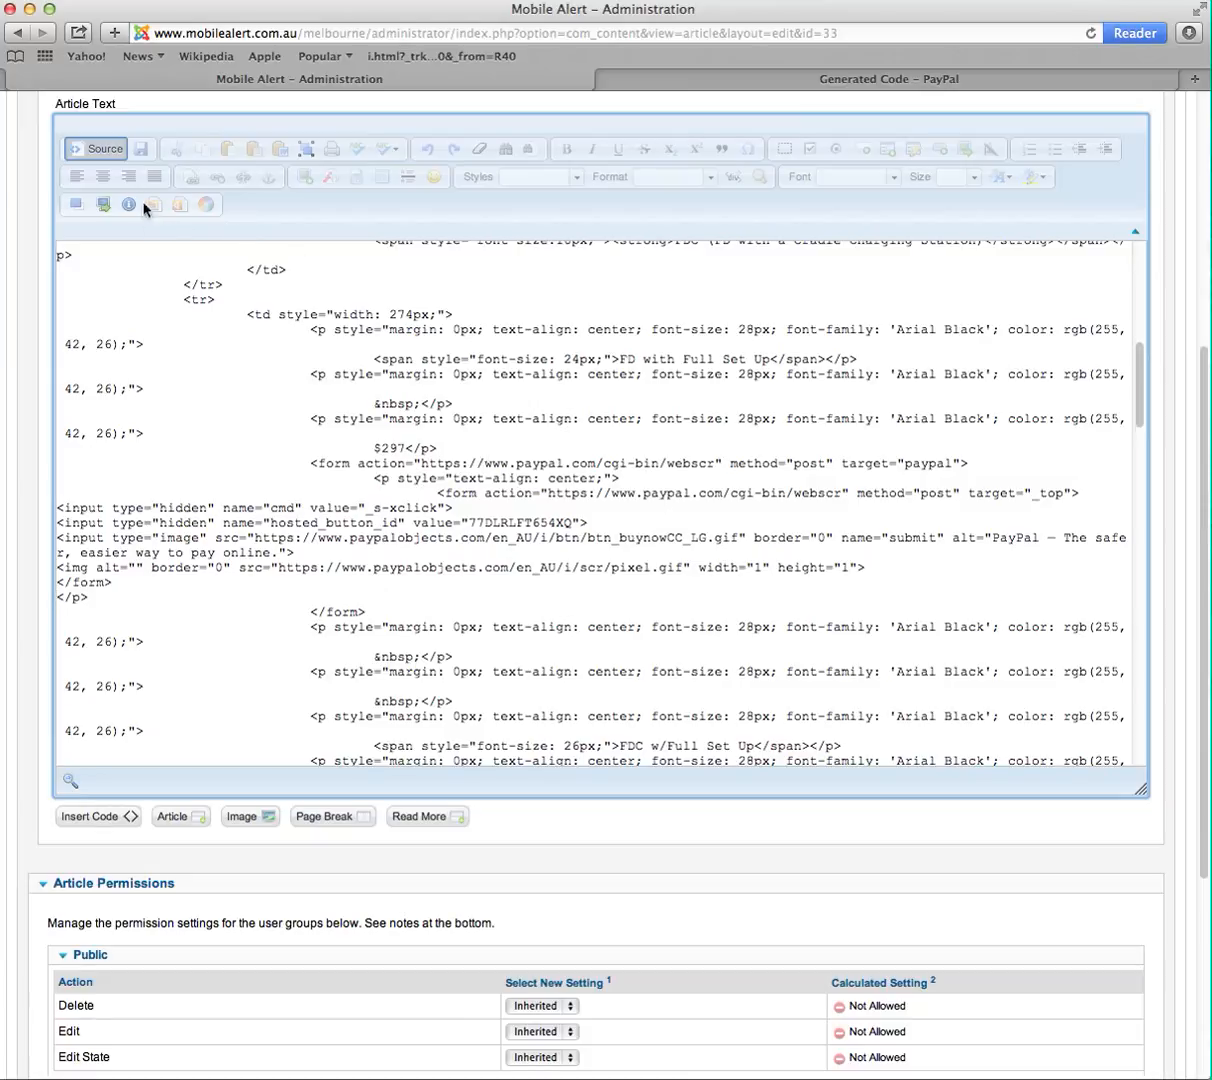
# - Return to the visual editor, check the new Buy Now button, and save and close the article
pyautogui.click(97, 150)
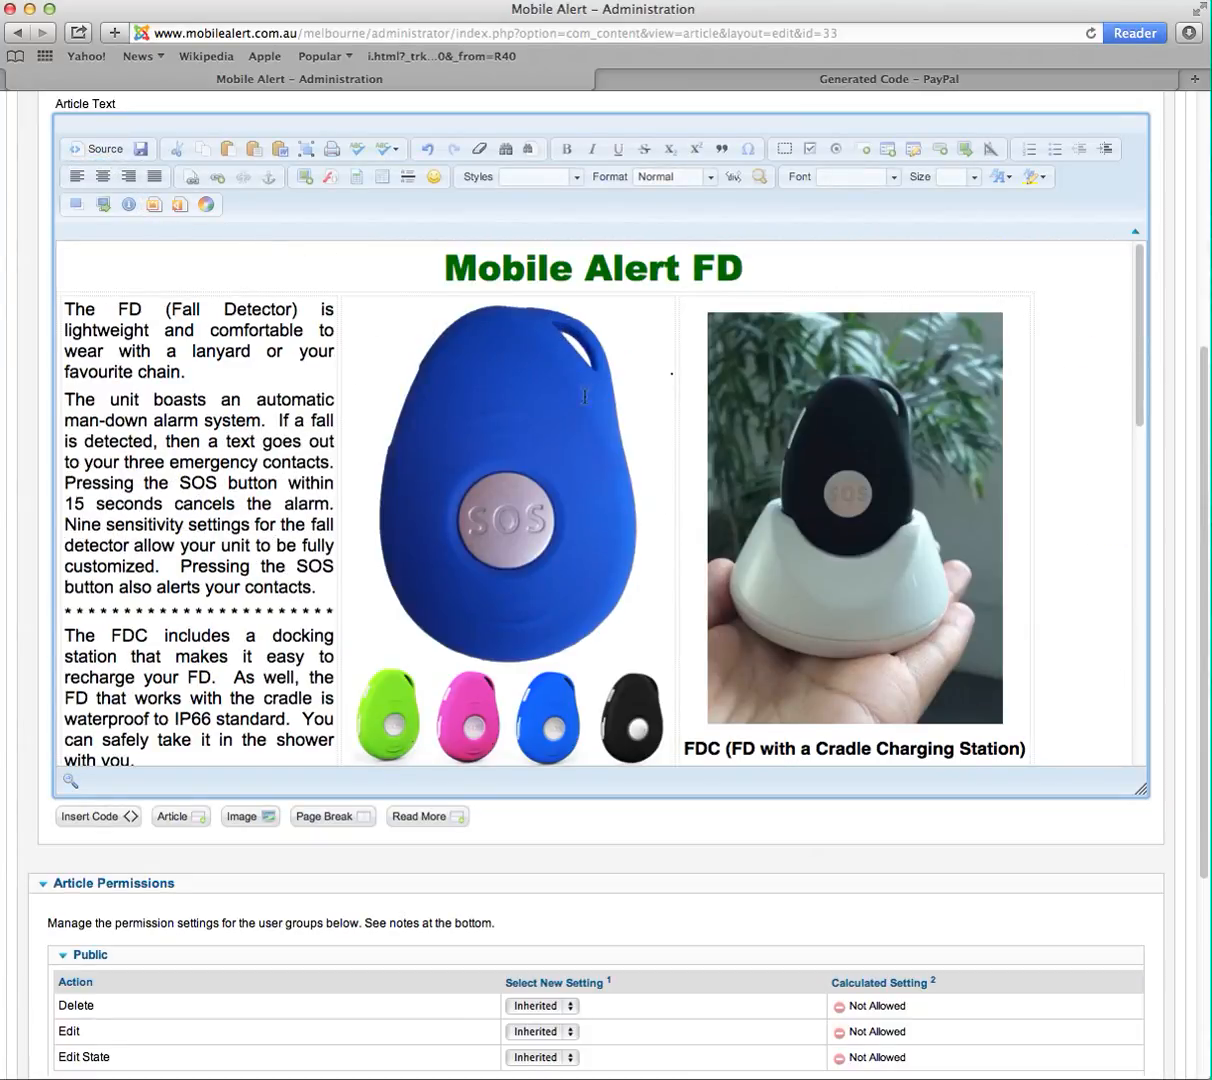
pyautogui.scroll(-5, 592, 428)
pyautogui.scroll(-1, 592, 428)
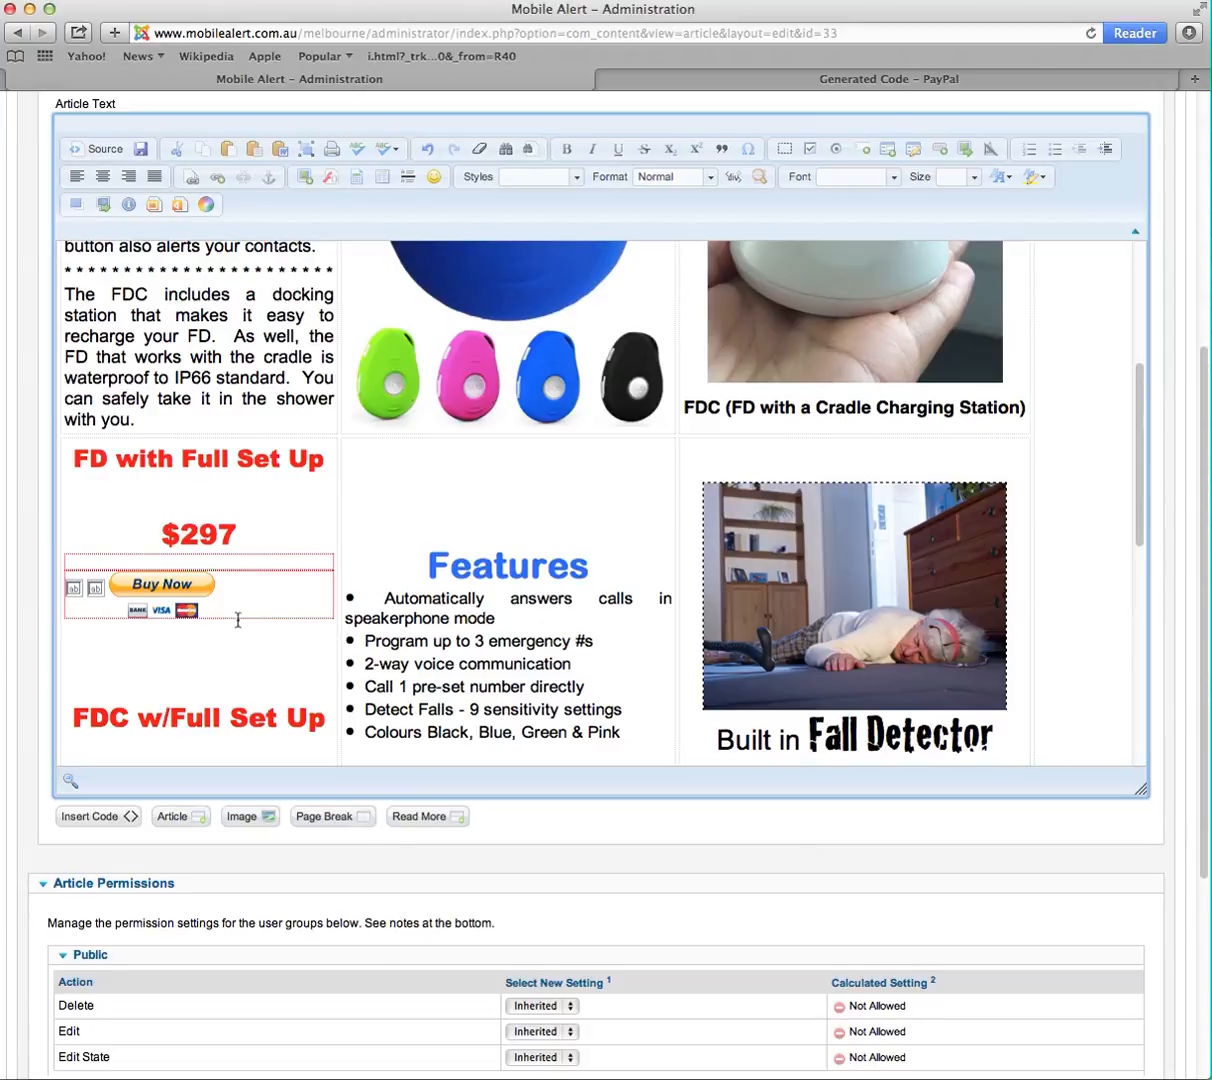
pyautogui.scroll(1, 718, 610)
pyautogui.scroll(10, 718, 610)
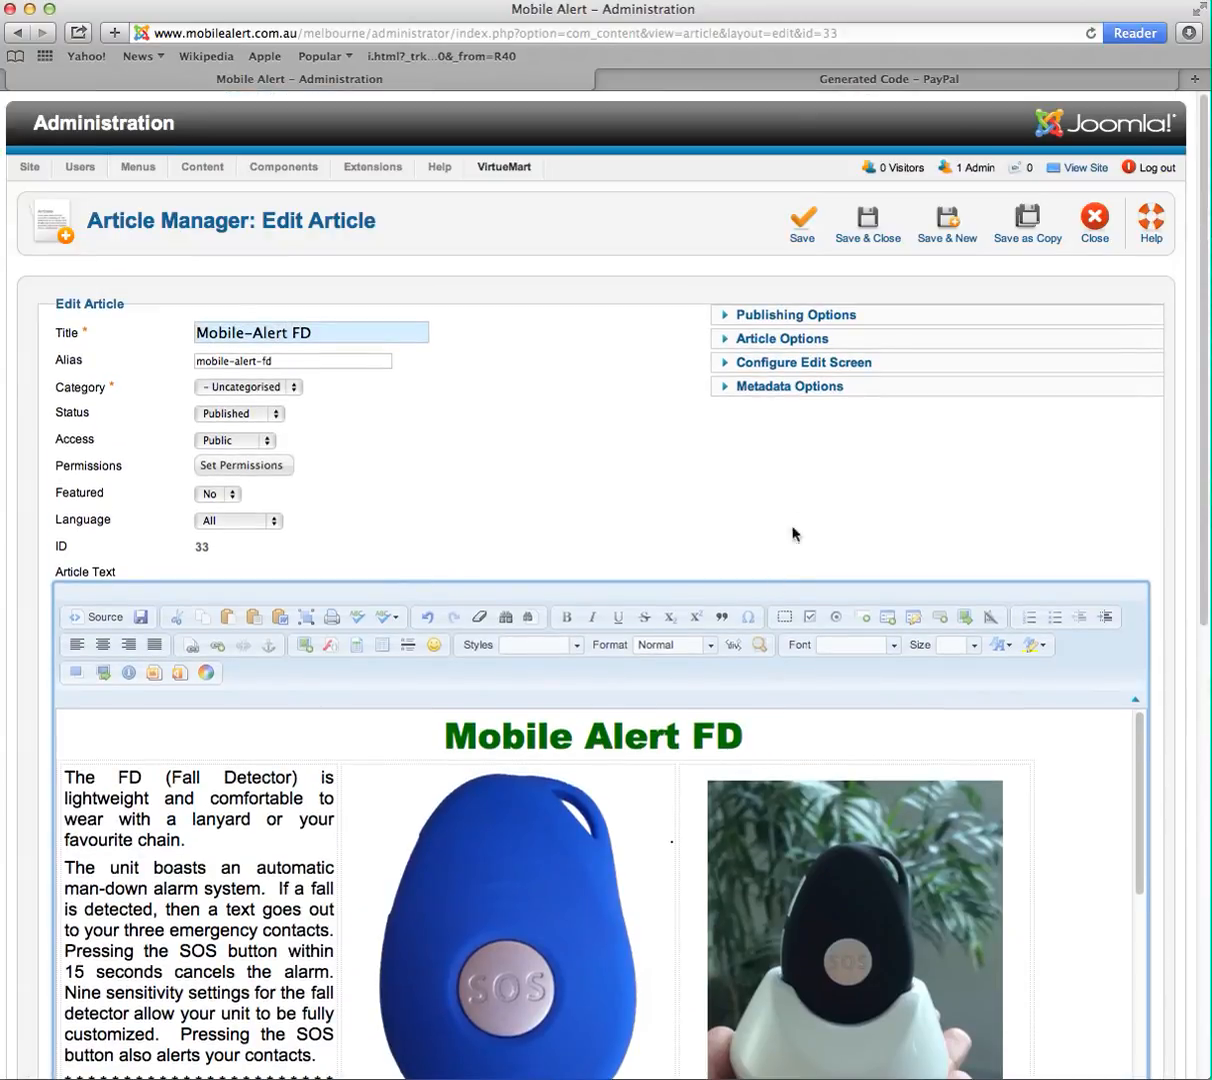
pyautogui.click(866, 220)
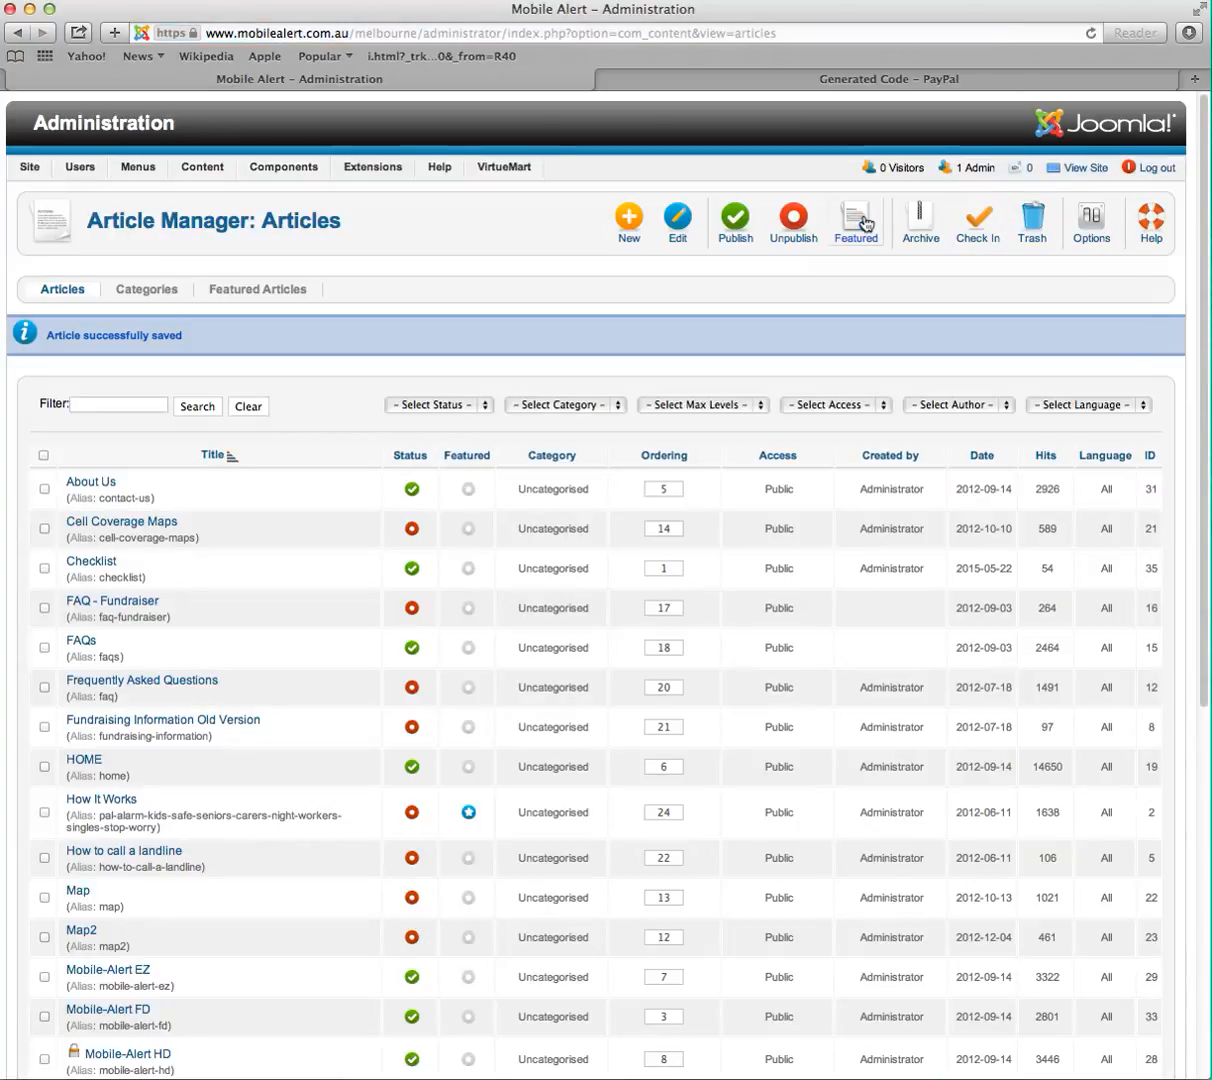
pyautogui.click(790, 79)
pyautogui.click(695, 35)
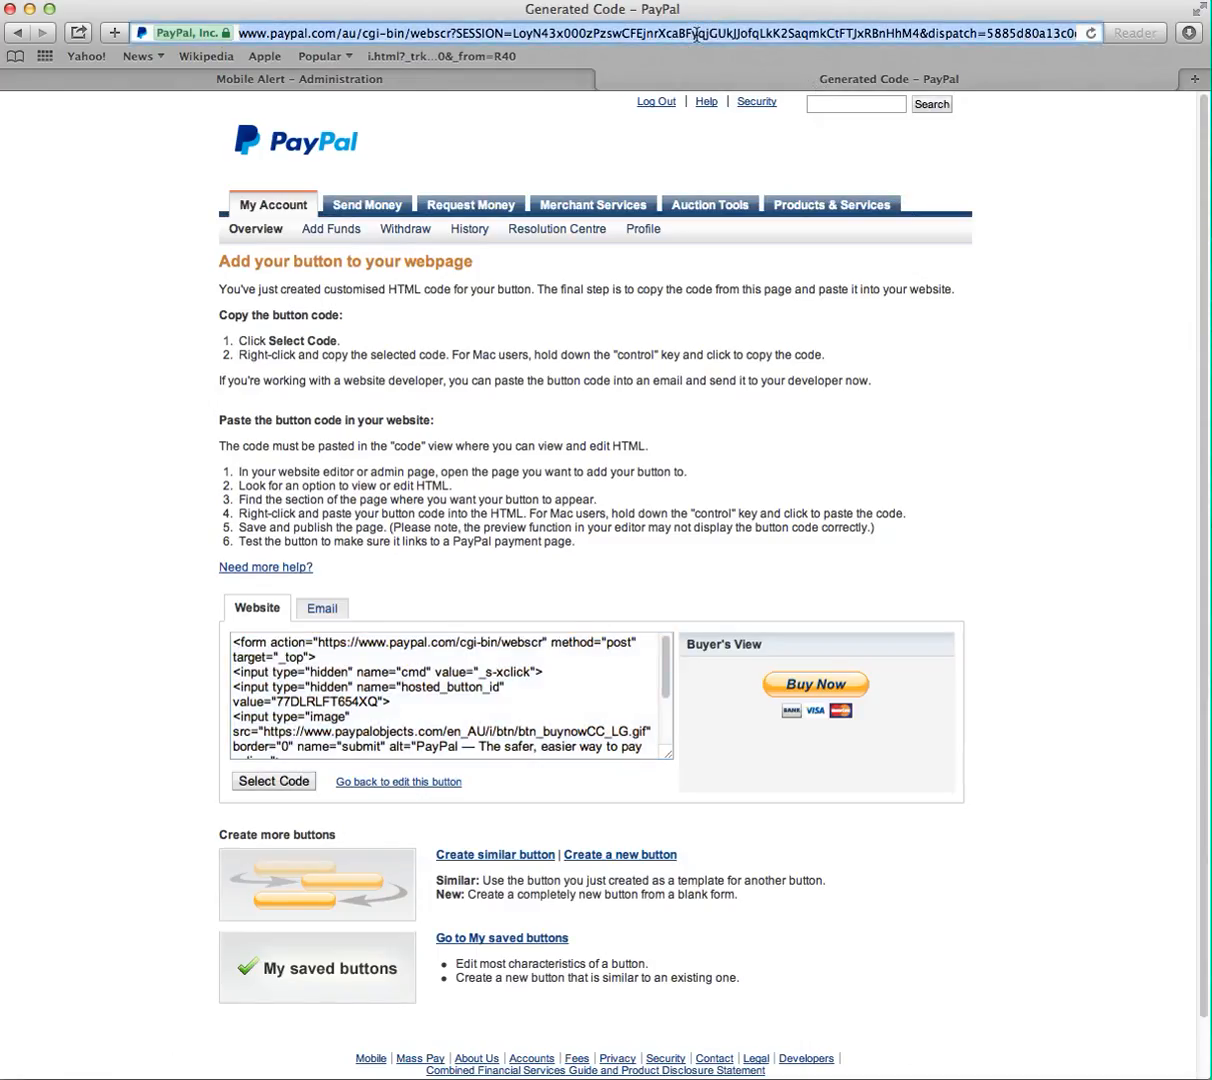
pyautogui.write('mobilealert.com.au')
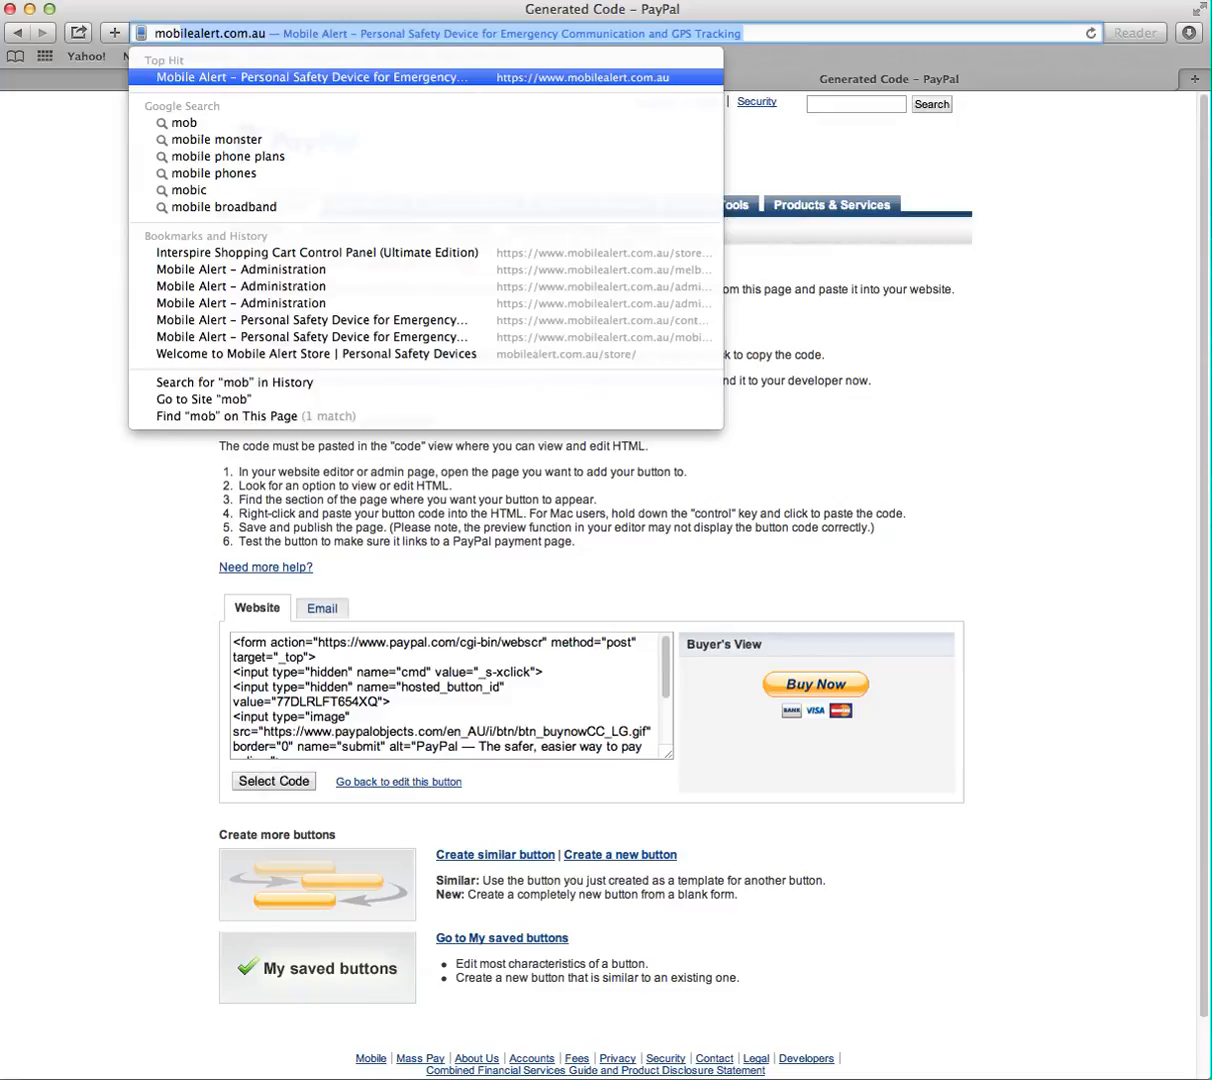
pyautogui.press('Return')
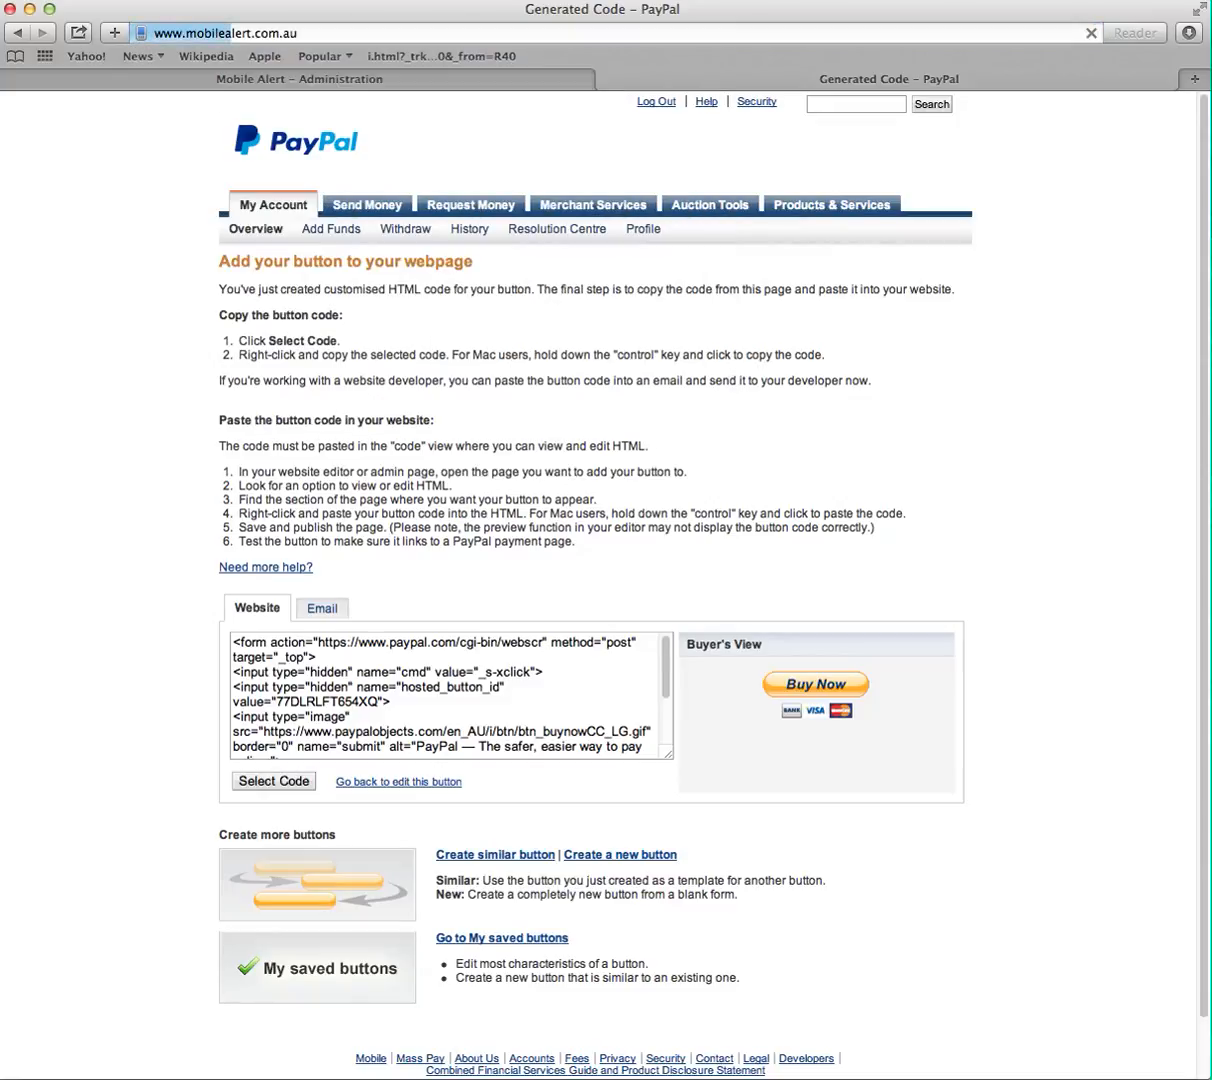
# - Go to the site's melbourne section and open the M-A FD page to view the new Buy Now button
pyautogui.click(391, 37)
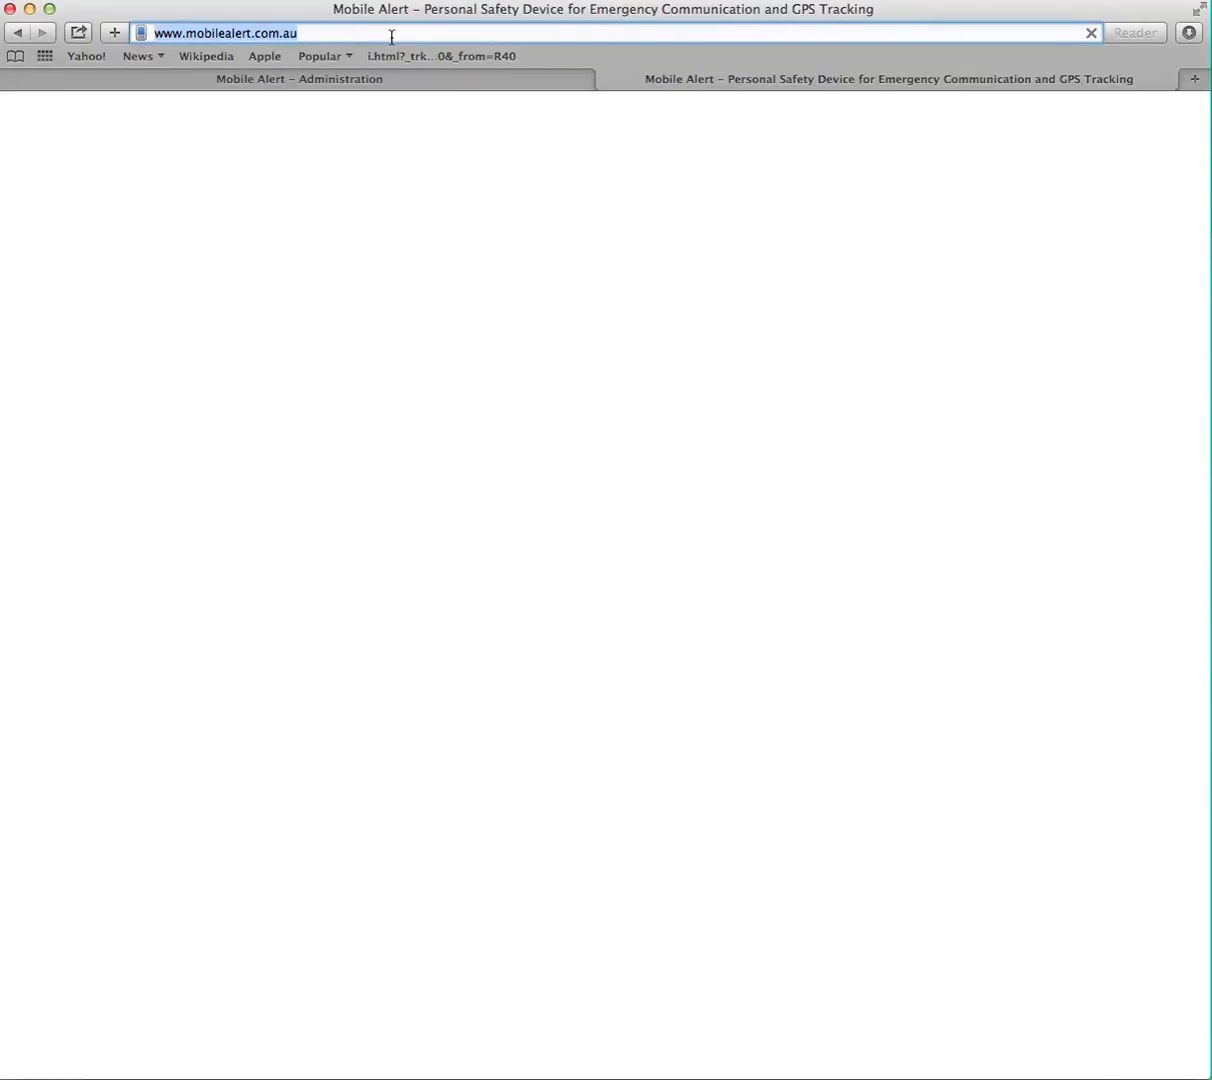
pyautogui.click(391, 37)
pyautogui.write('//')
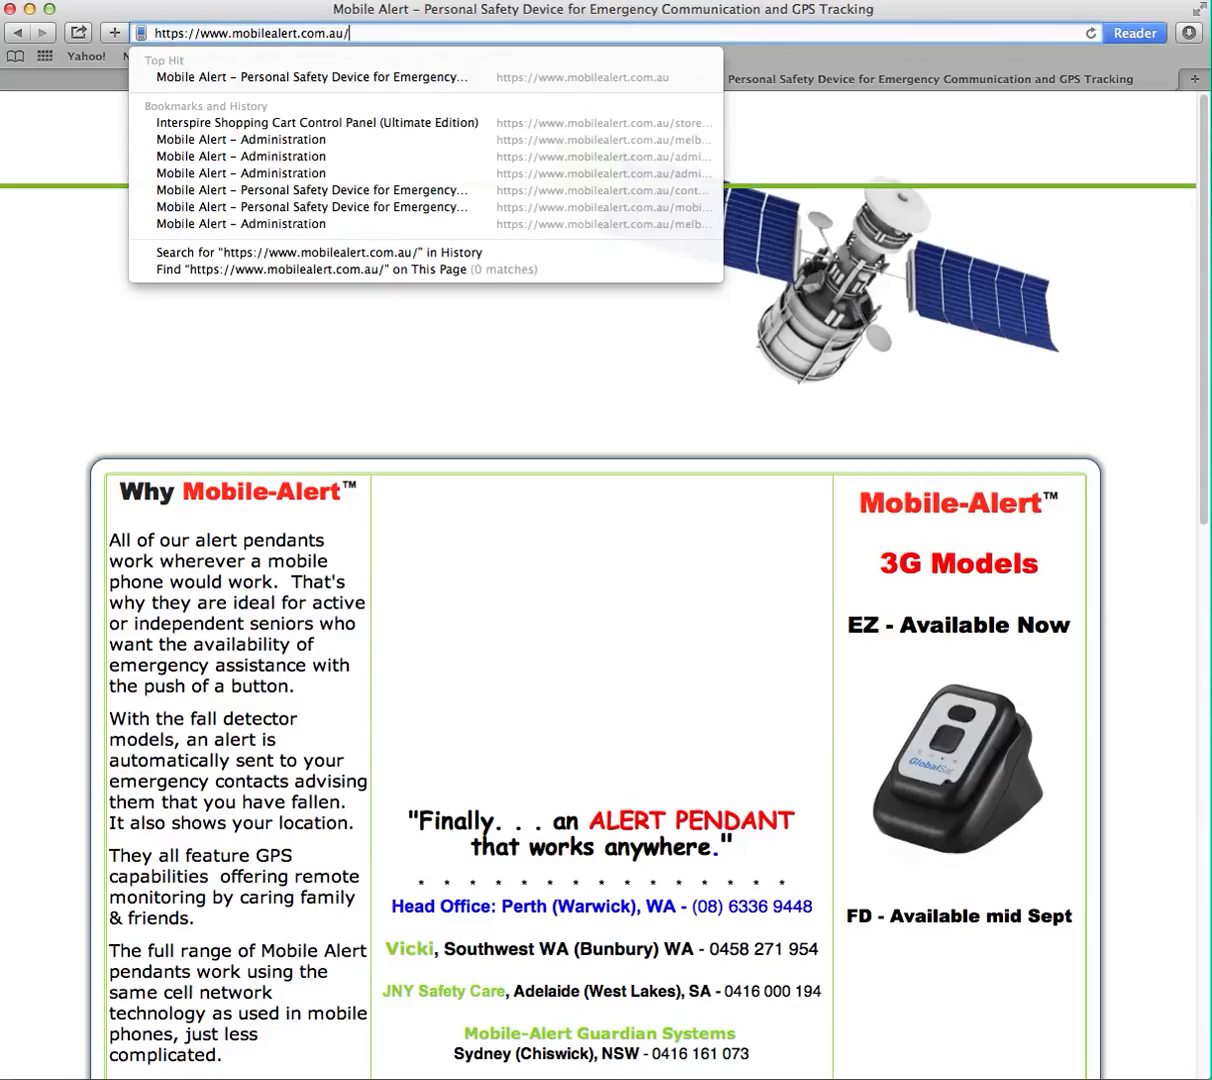
pyautogui.write('melbour')
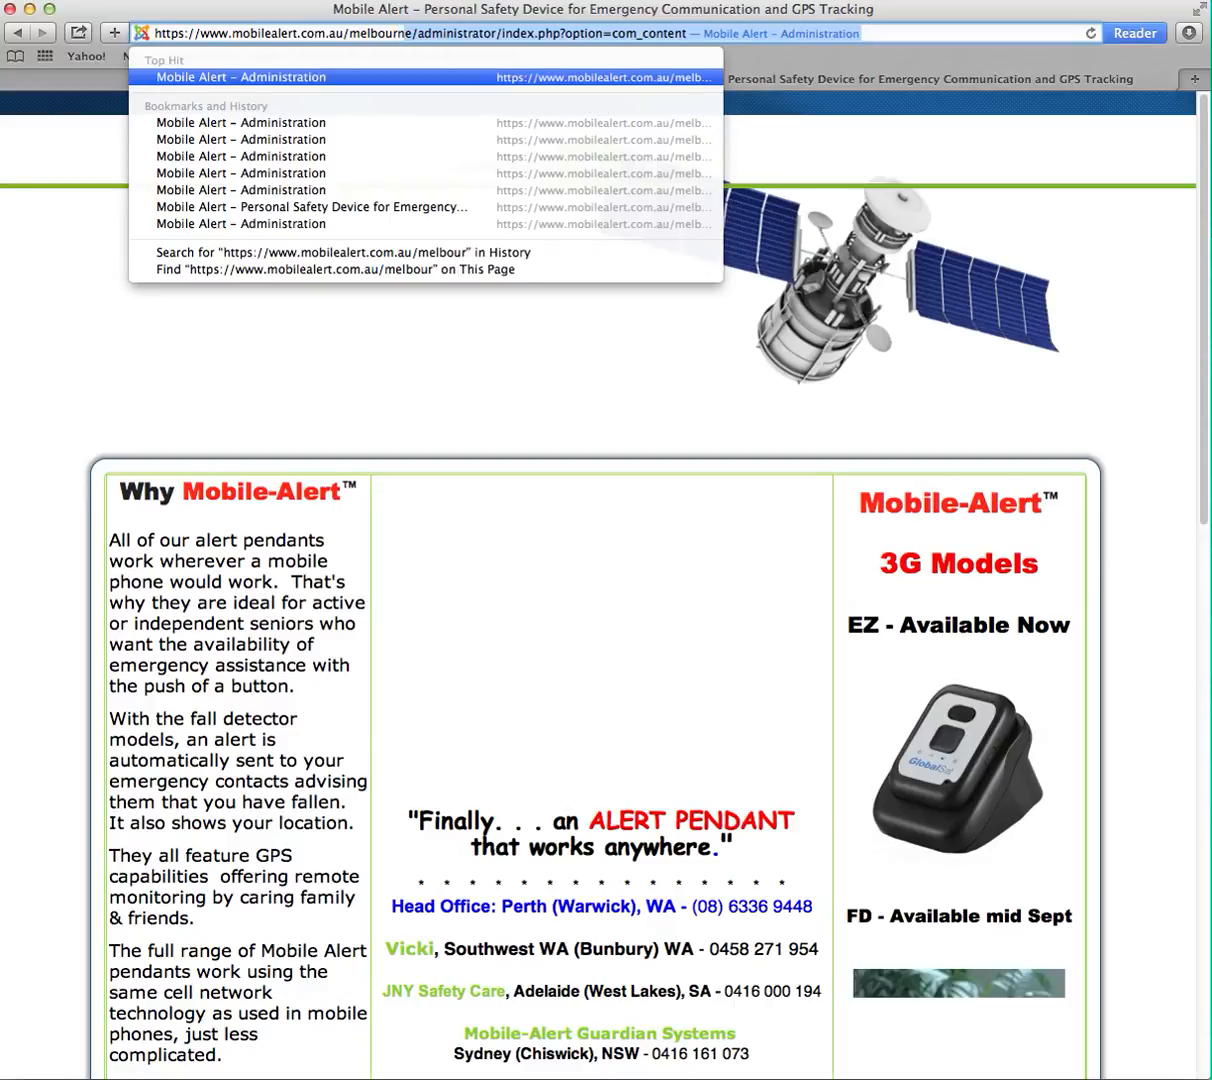
pyautogui.write('ne')
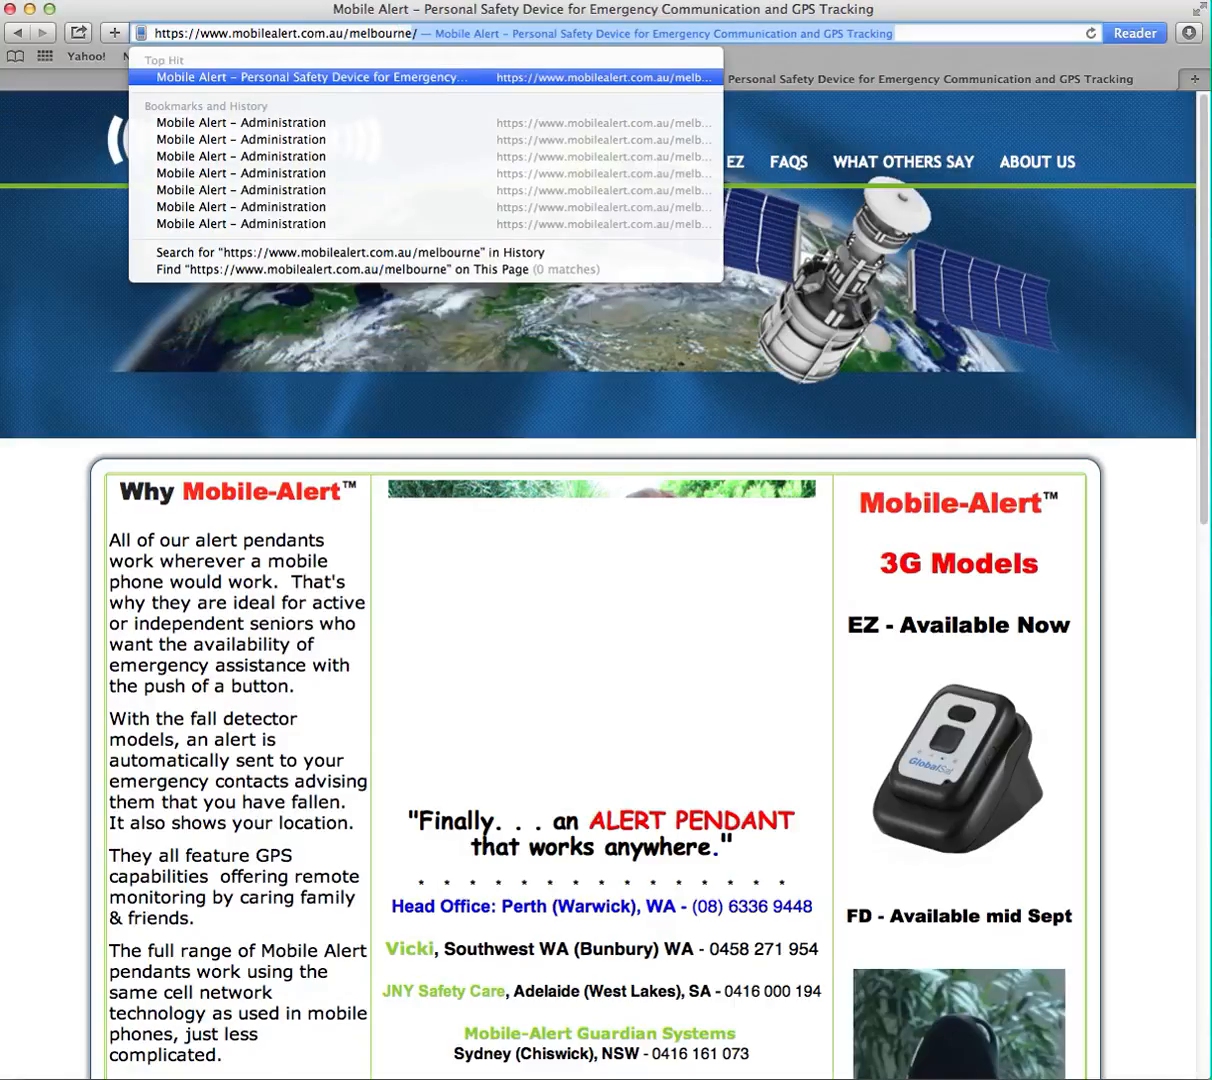
pyautogui.press('BackSpace')
pyautogui.write('/')
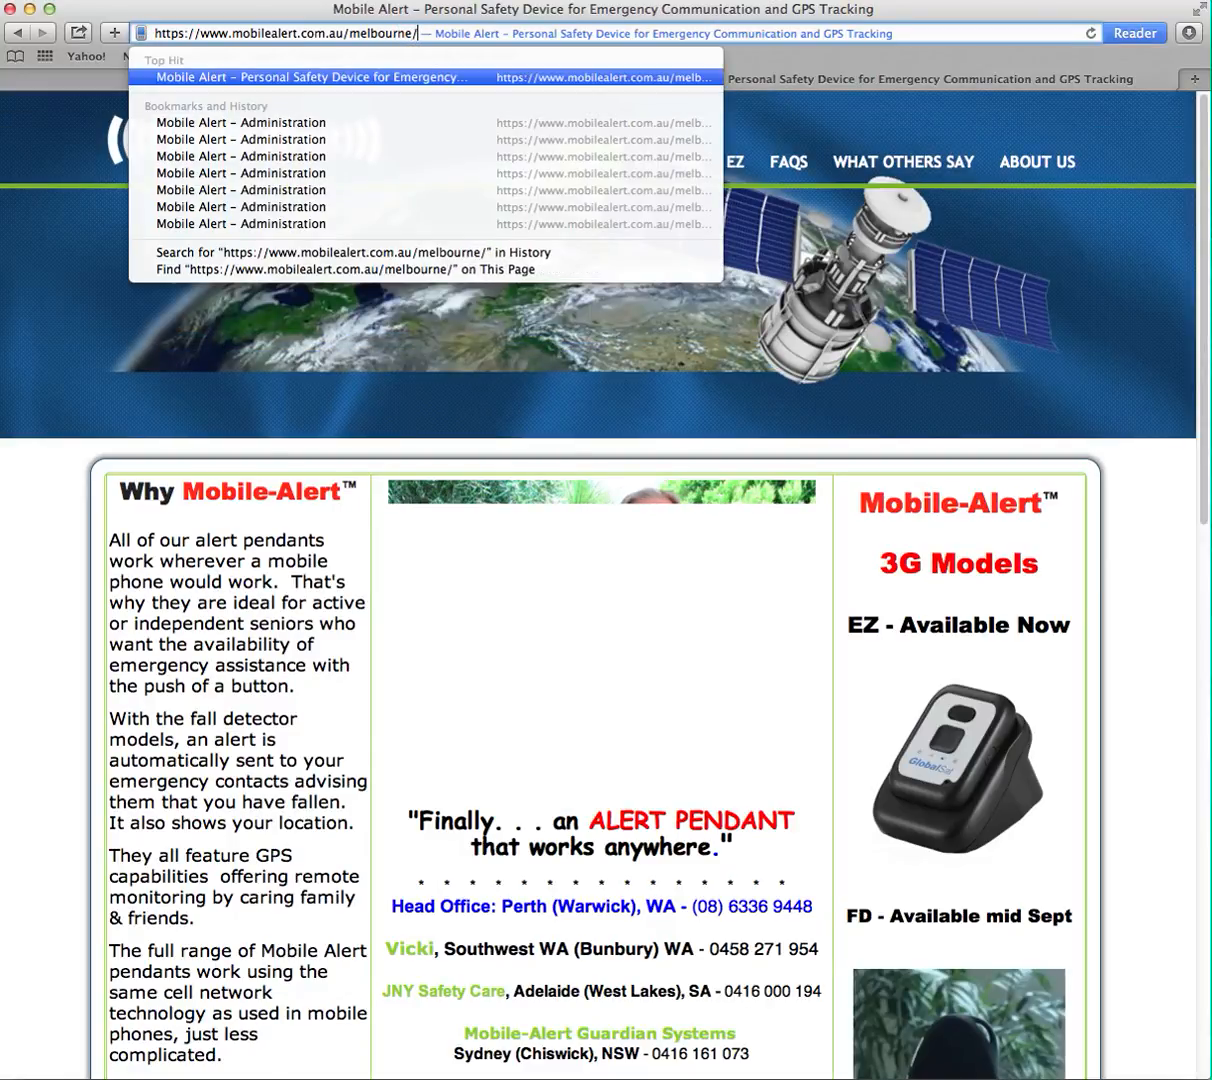
pyautogui.press('Return')
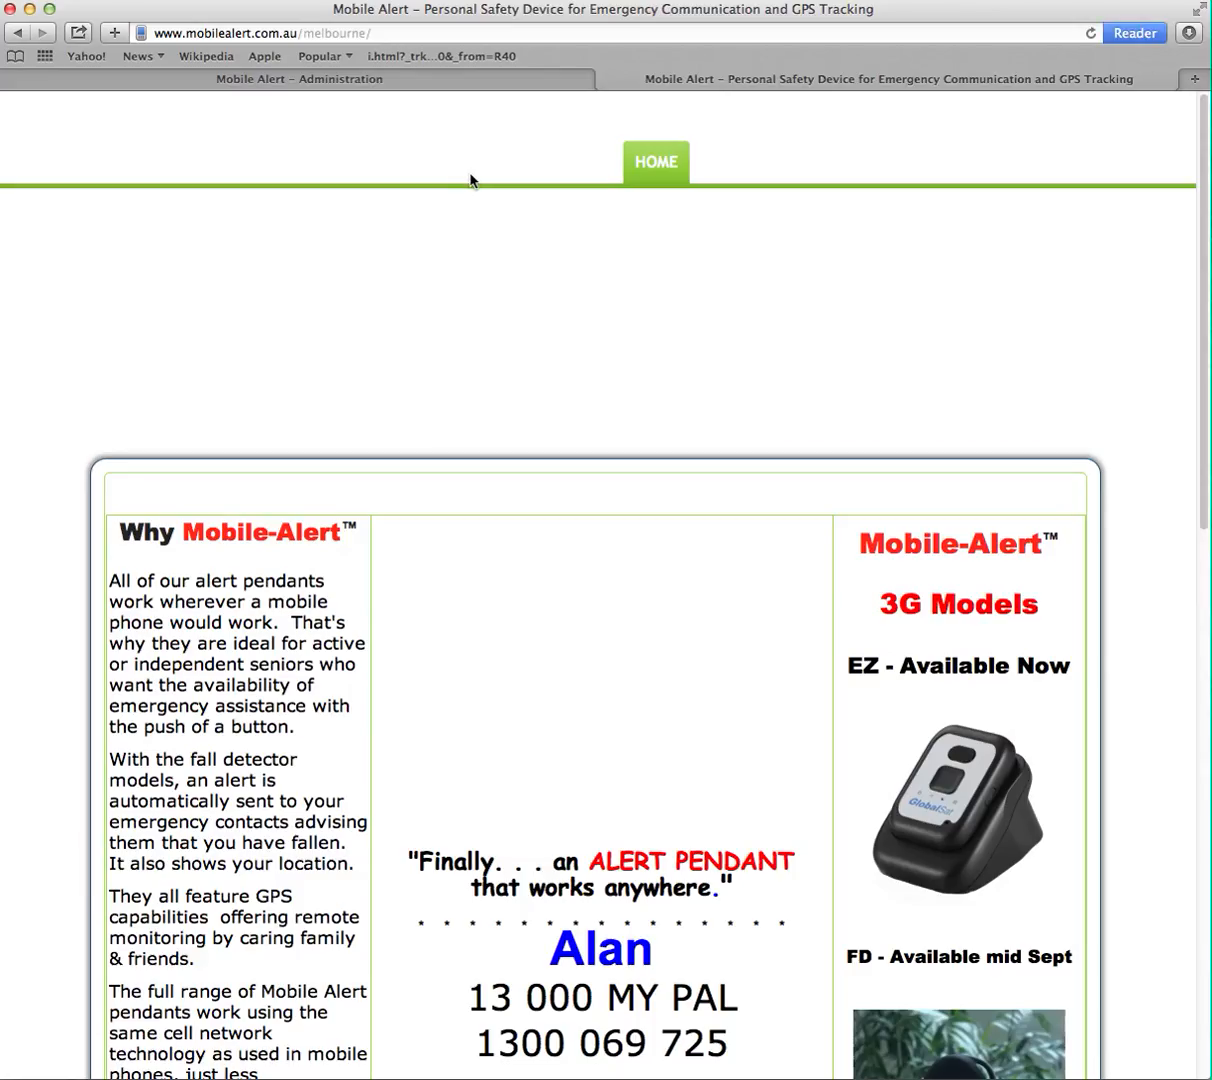
pyautogui.click(735, 167)
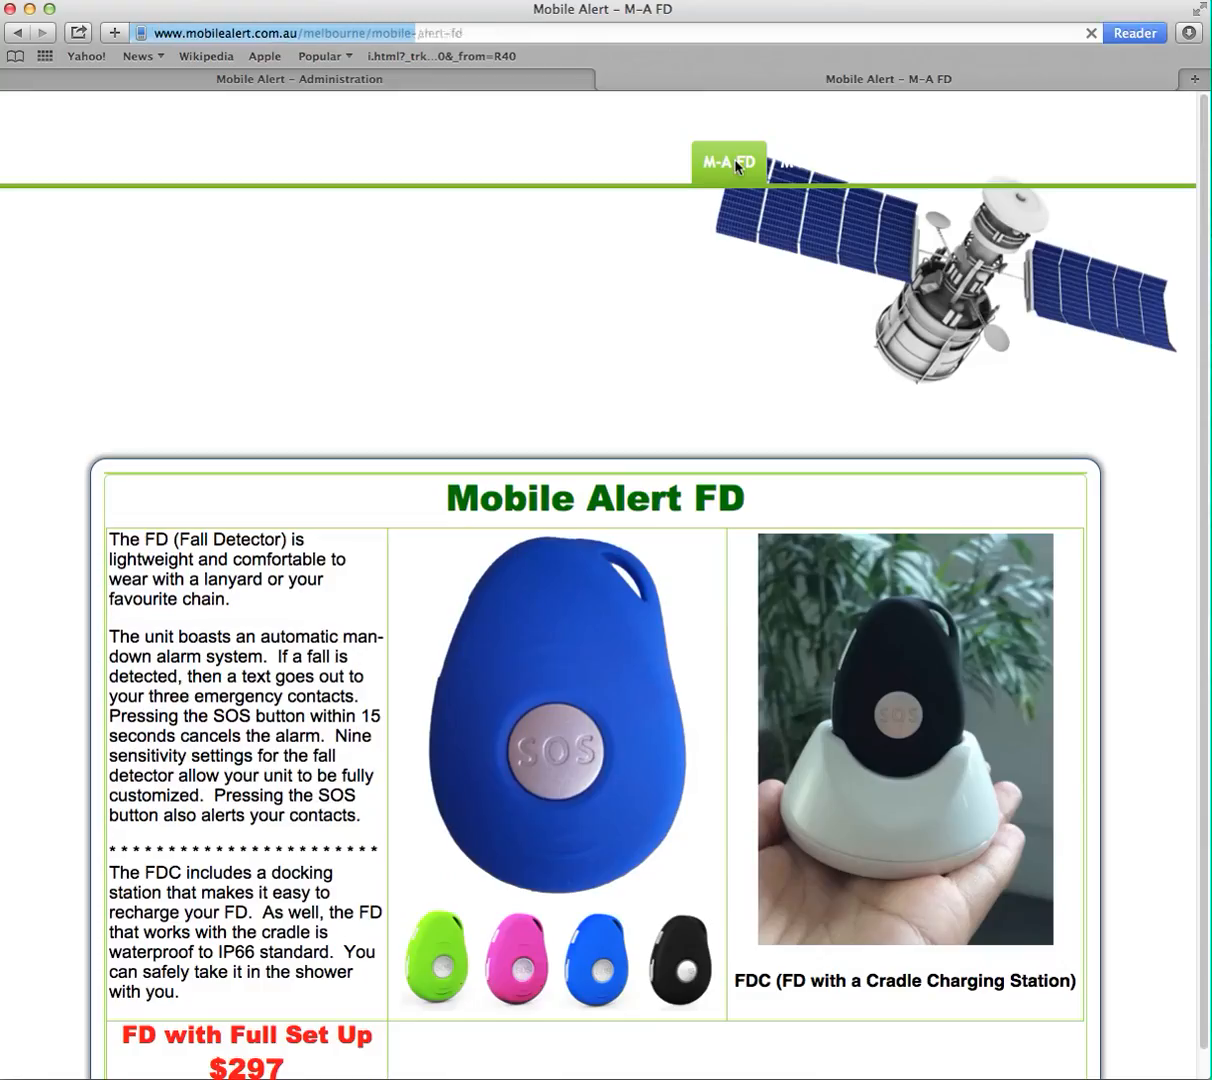
pyautogui.scroll(-5, 519, 630)
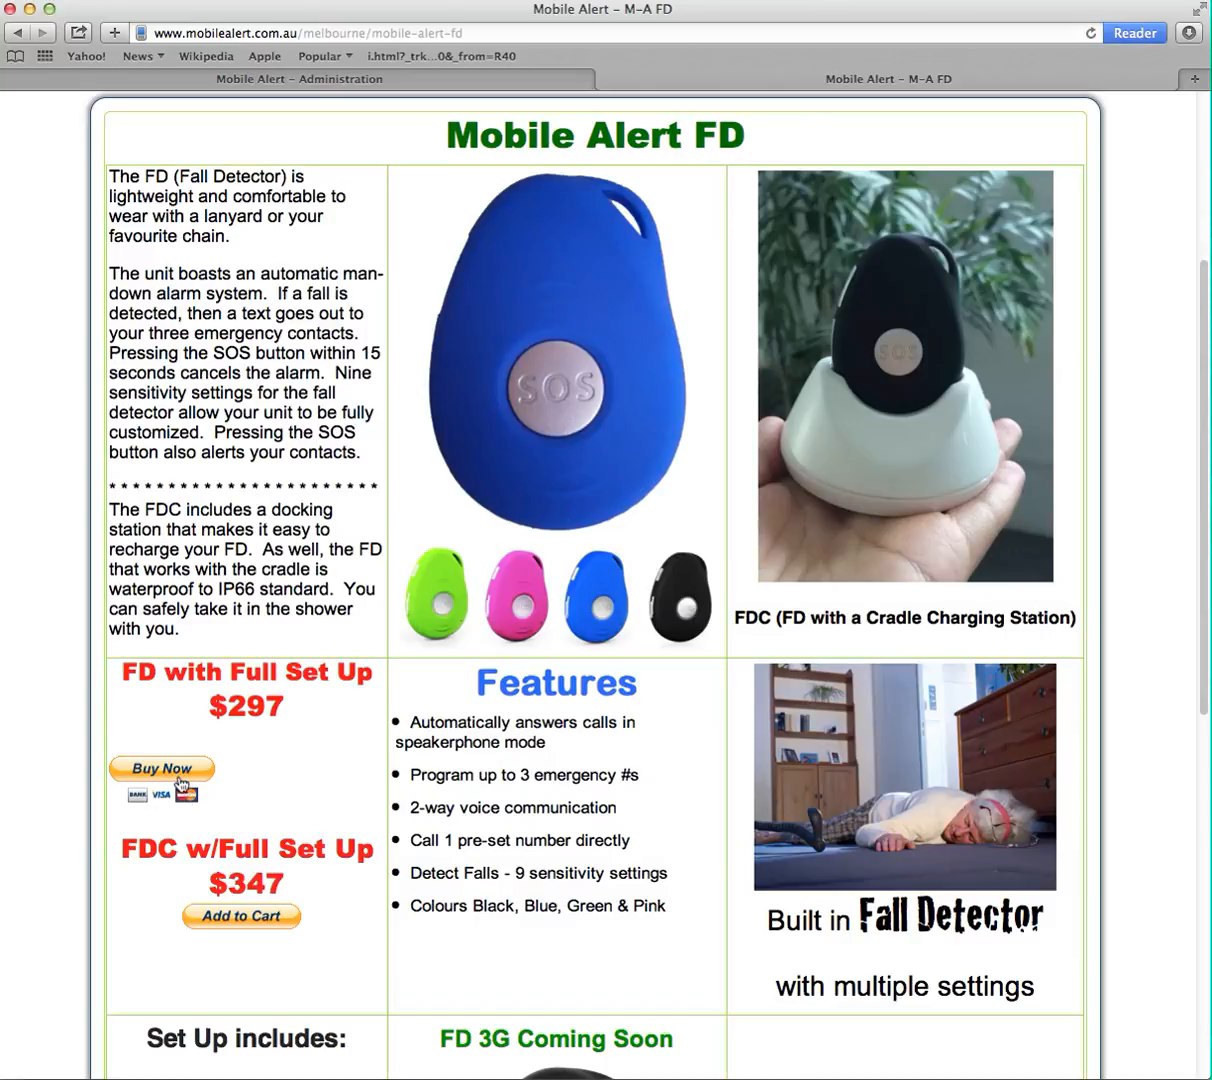
# - Reopen the Mobile-Alert FD article for editing and enlarge the article text editor
pyautogui.click(304, 82)
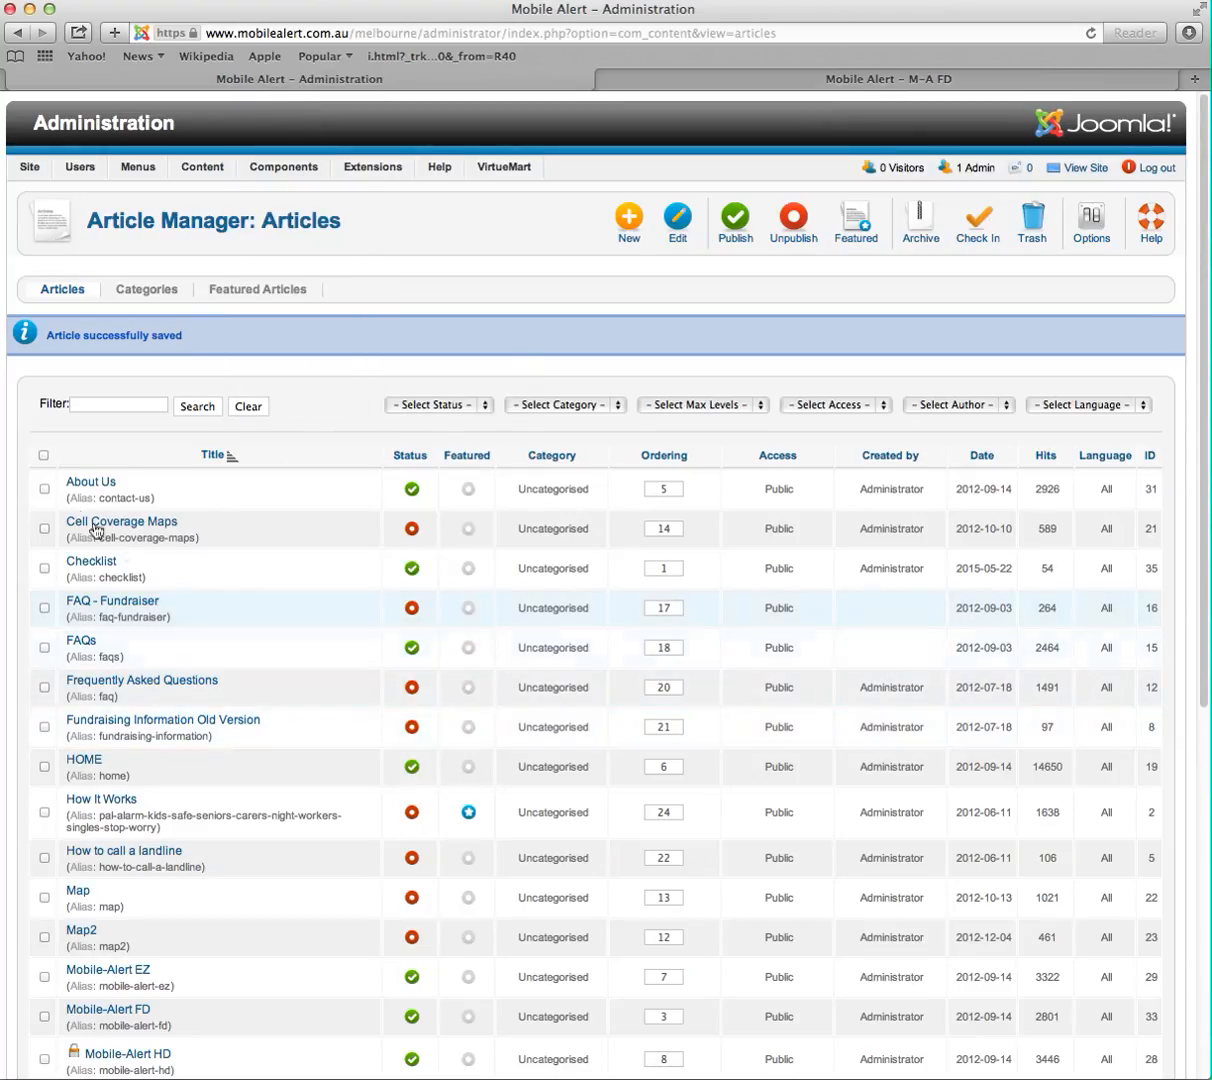
pyautogui.click(109, 1012)
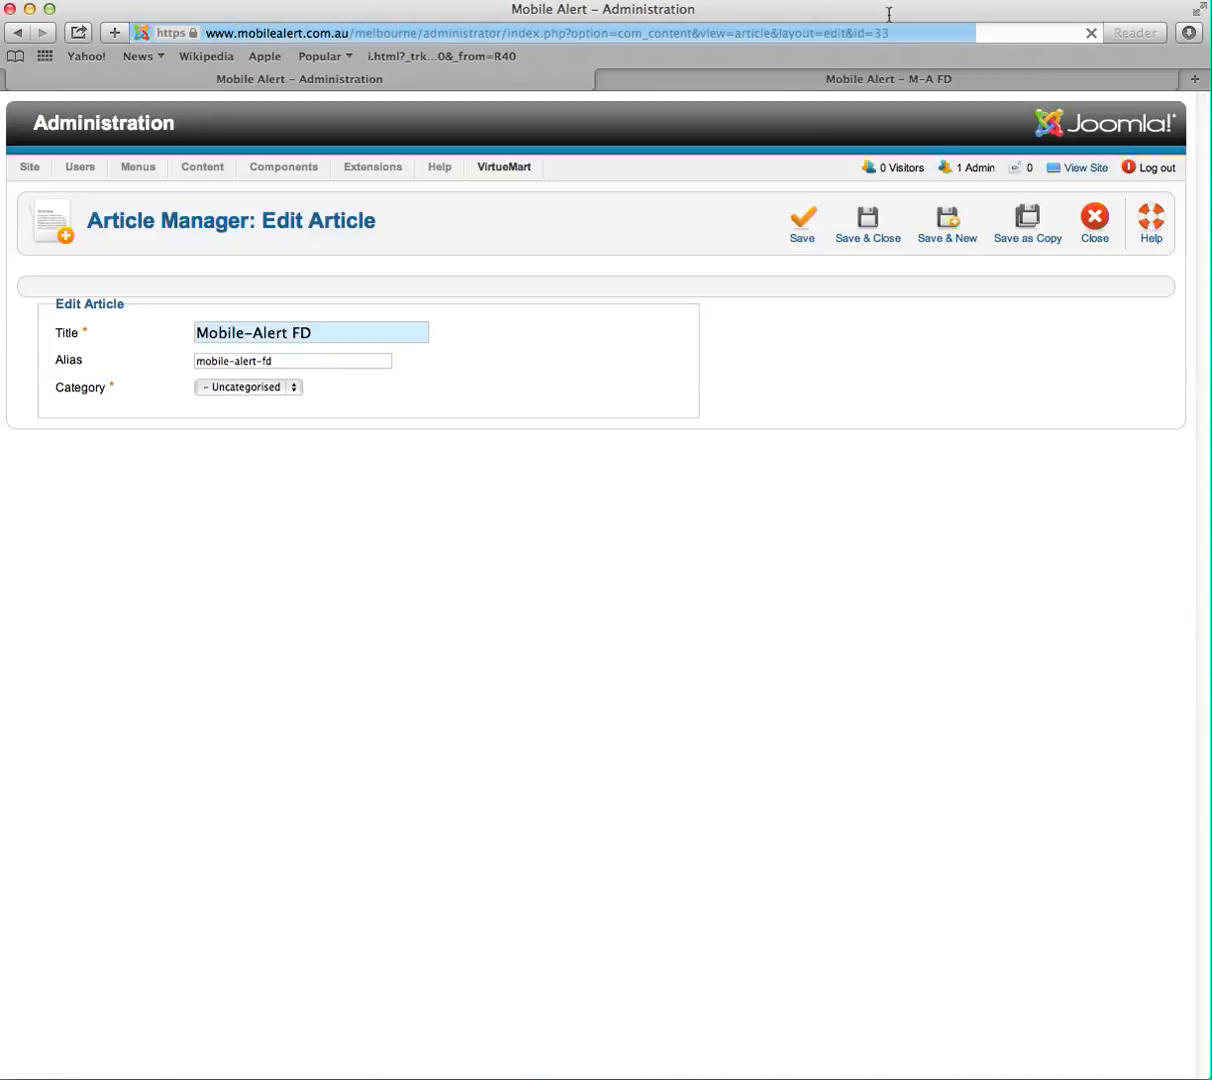
pyautogui.click(852, 88)
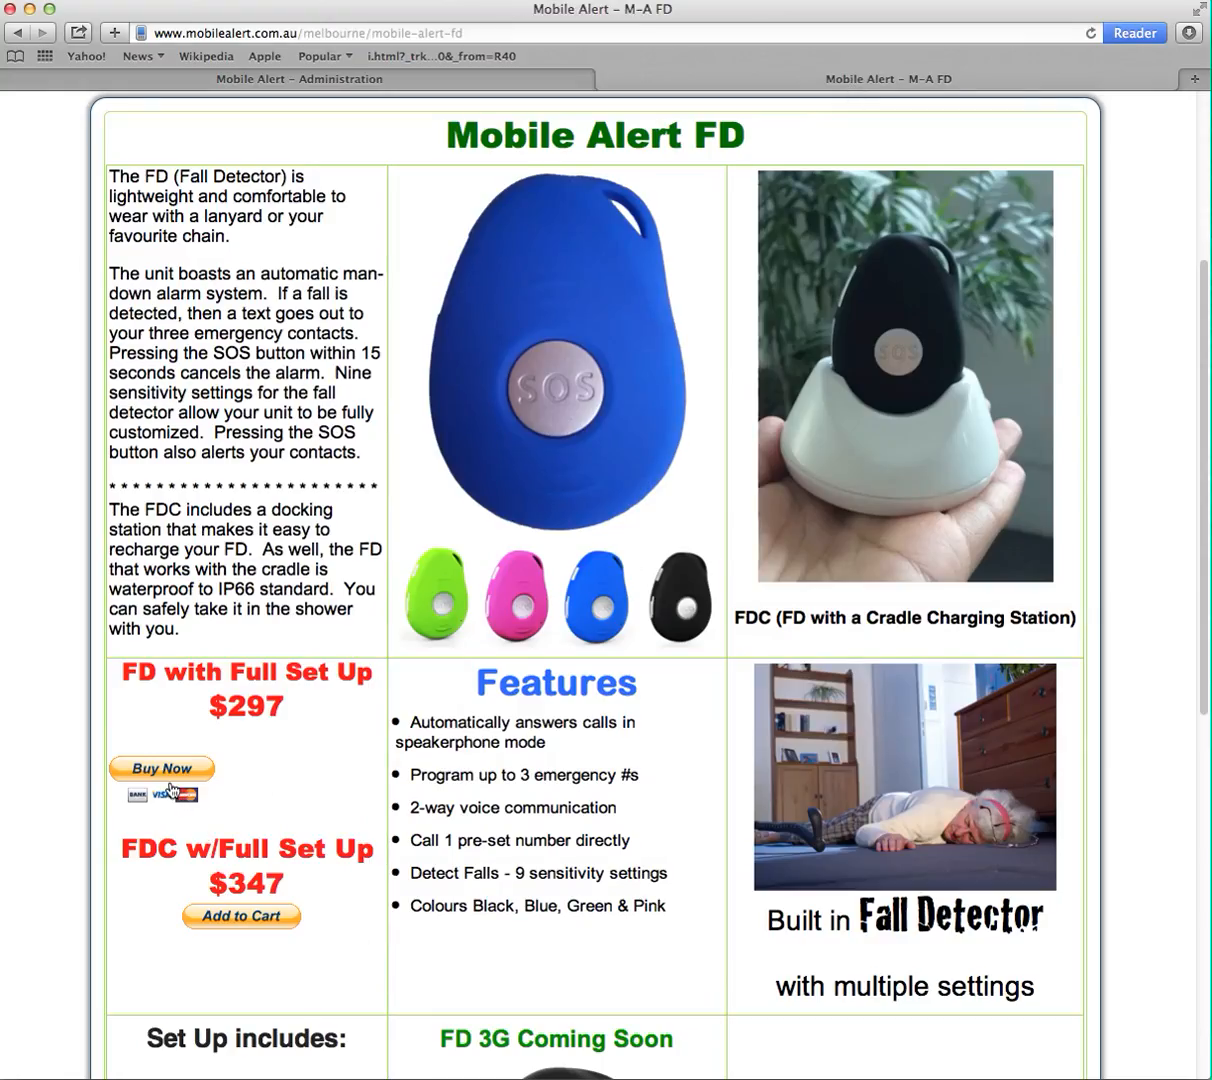
pyautogui.click(310, 85)
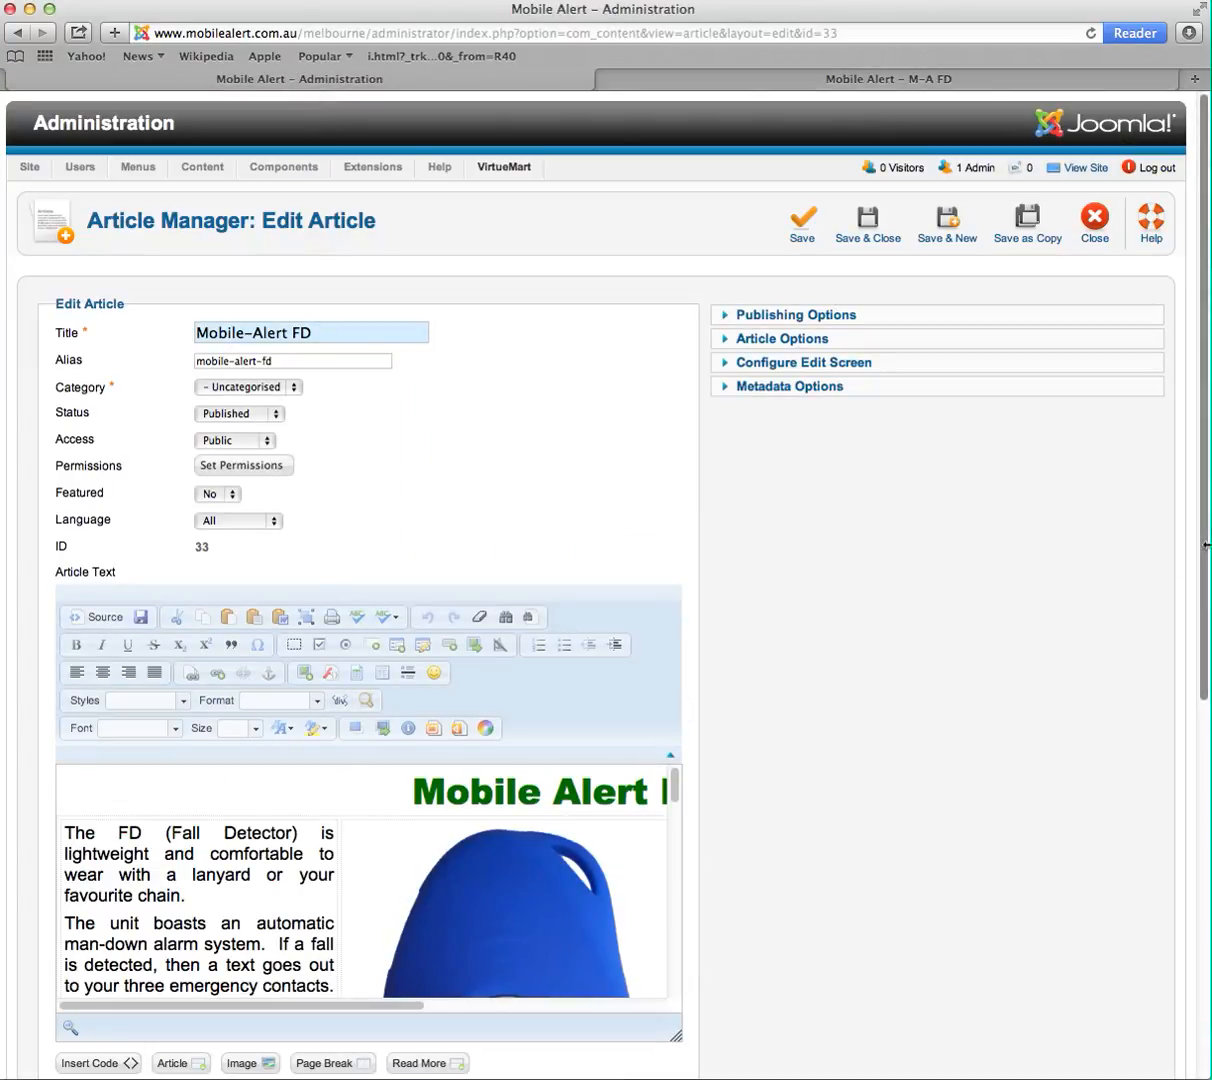
pyautogui.scroll(-10, 1198, 560)
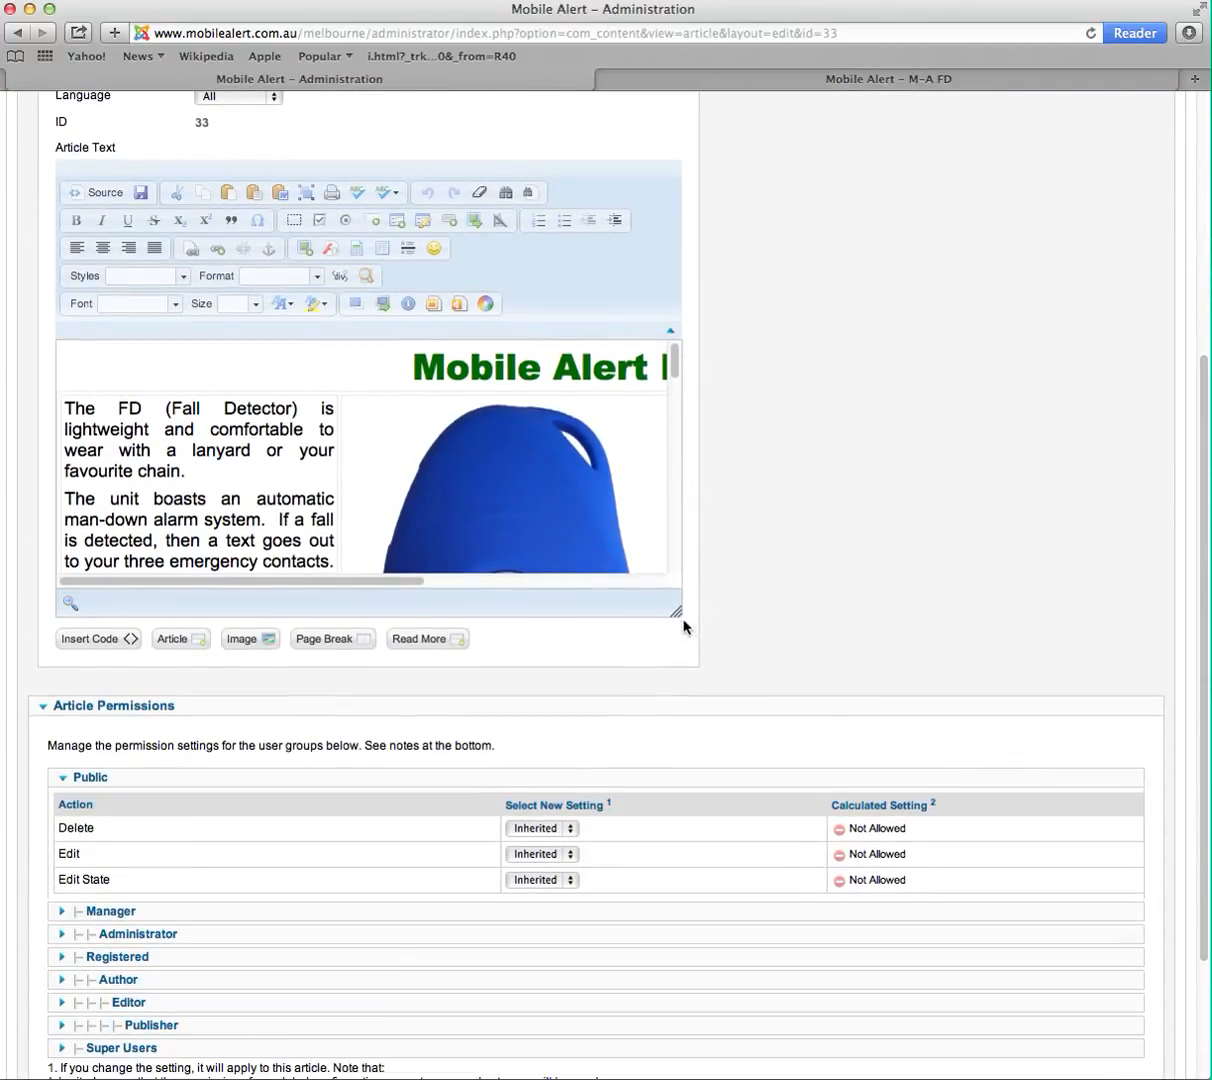
pyautogui.moveTo(678, 612); pyautogui.dragTo(1096, 842)
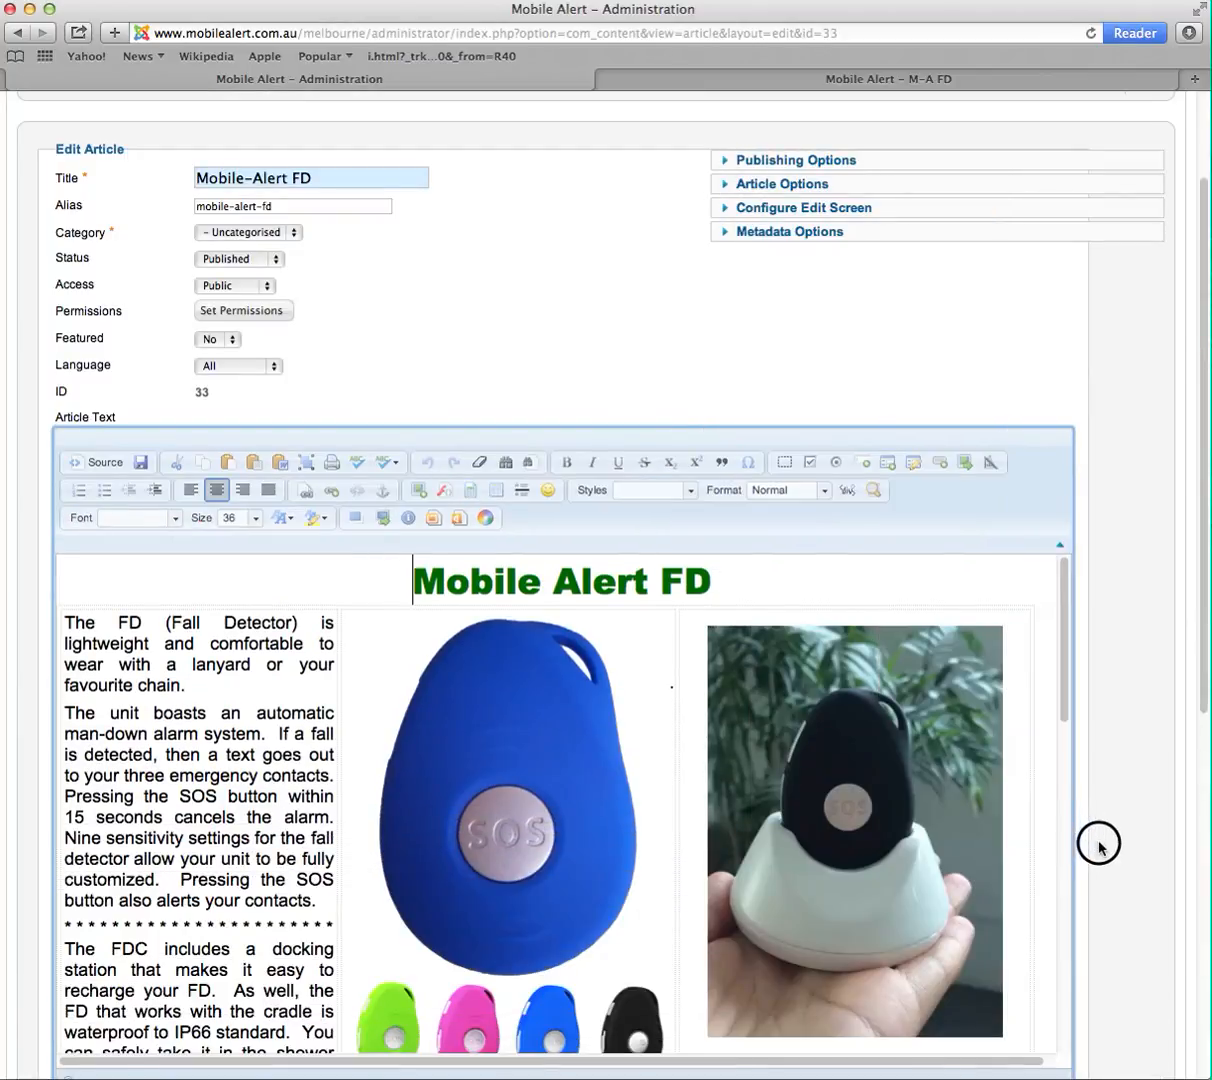
pyautogui.scroll(-5, 465, 850)
pyautogui.scroll(4, 460, 850)
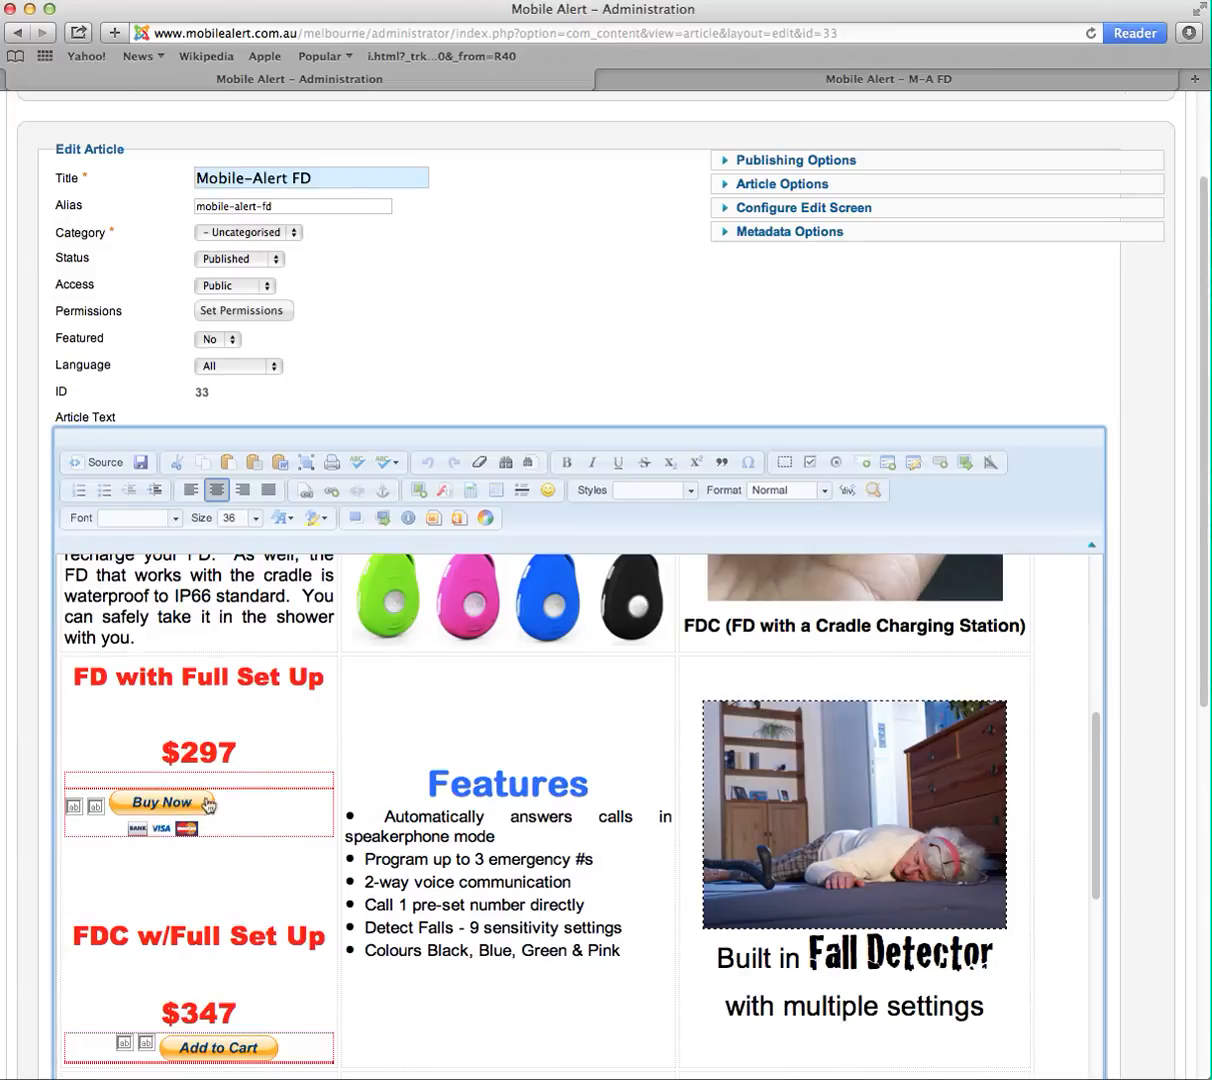
# - Select the Buy Now button, centre-align it in its cell, and save and close the article
pyautogui.moveTo(283, 807); pyautogui.dragTo(66, 808)
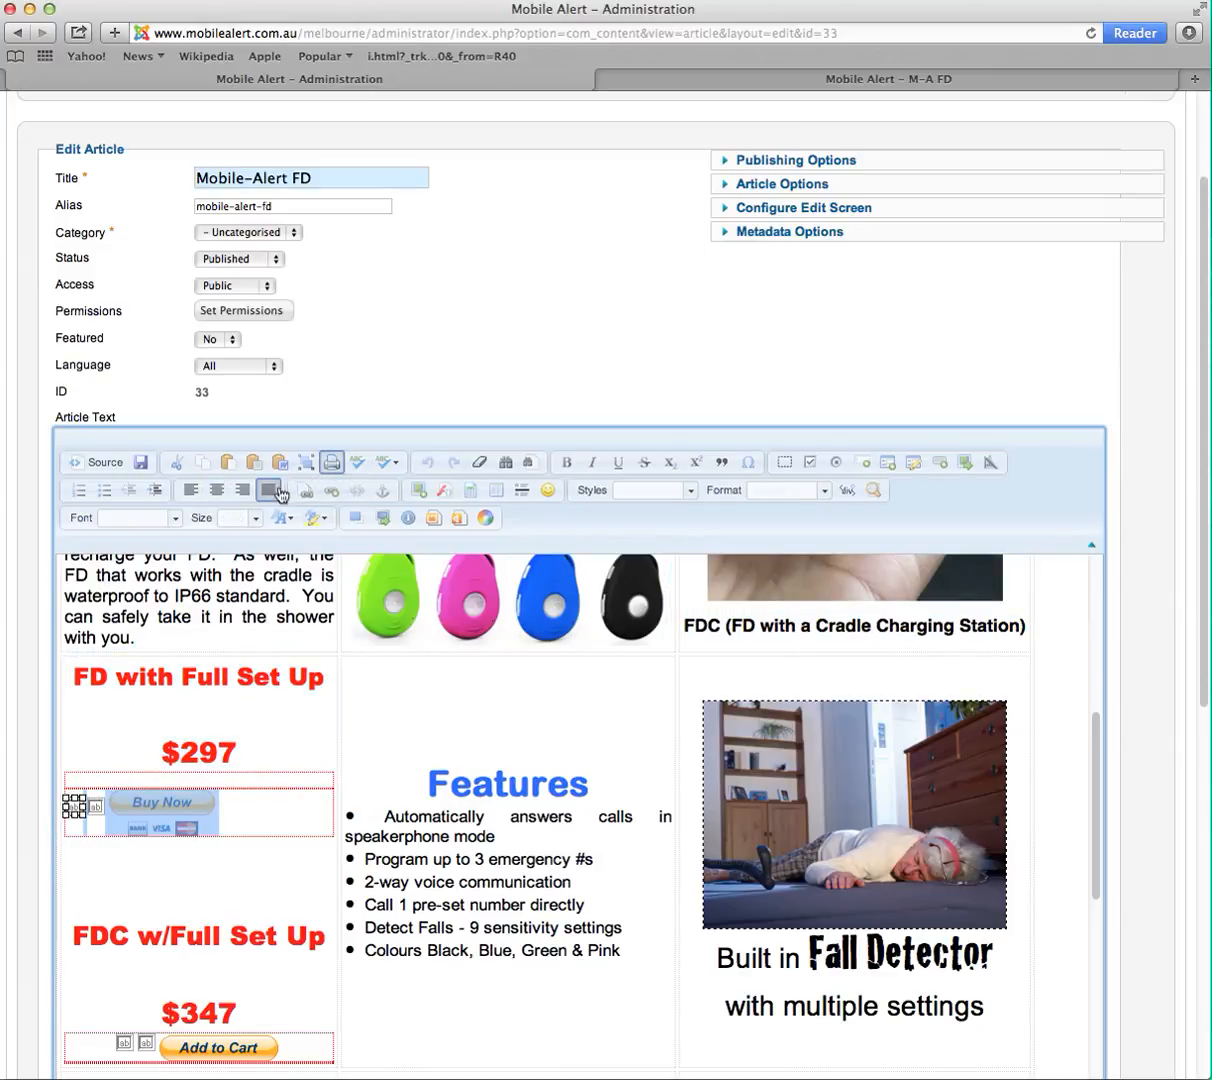
pyautogui.click(217, 491)
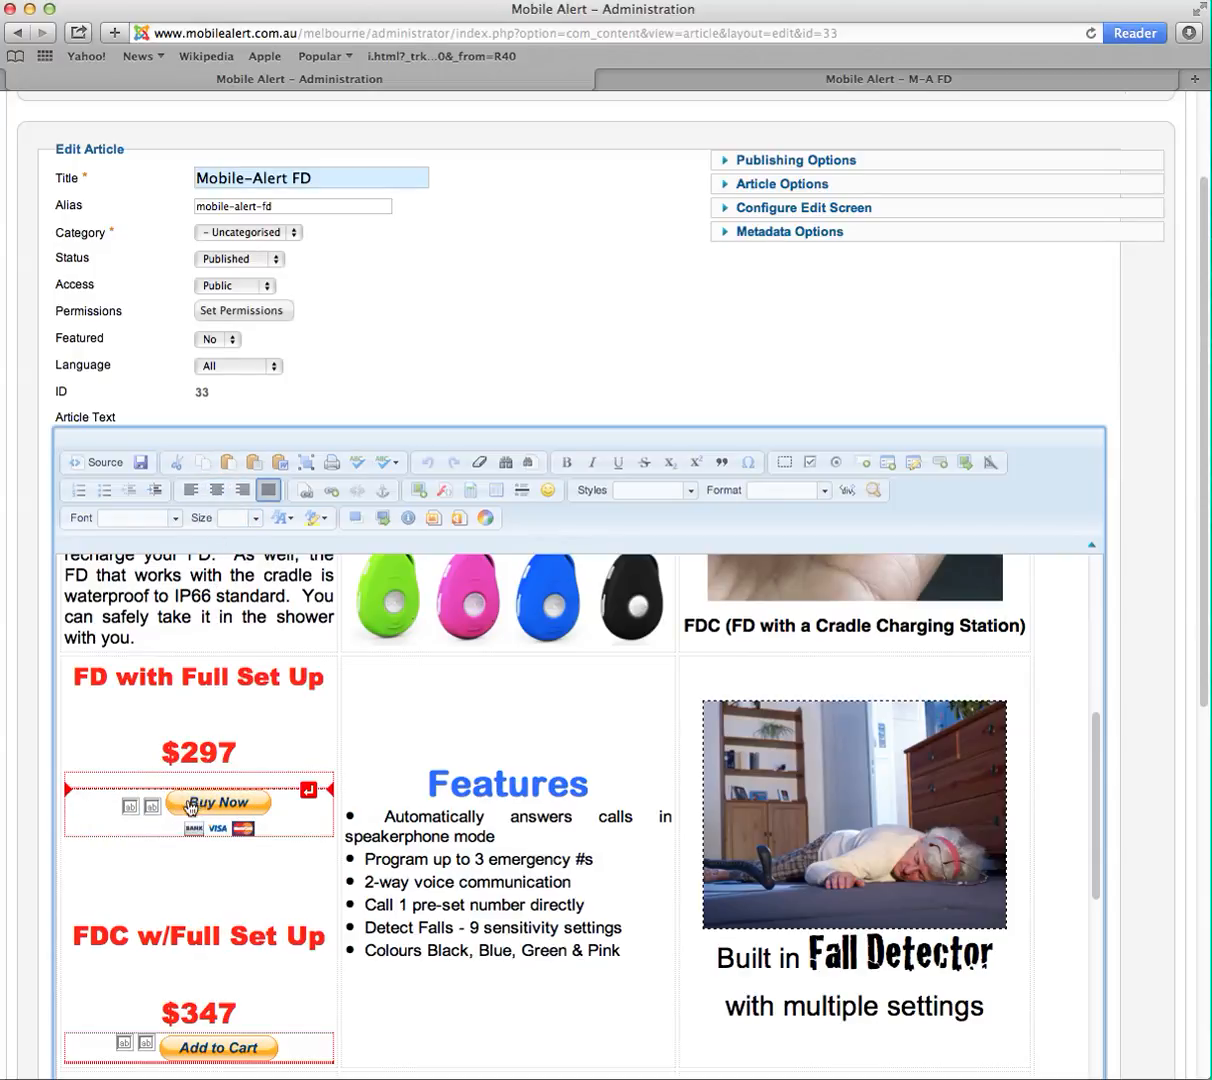
pyautogui.scroll(3, 687, 525)
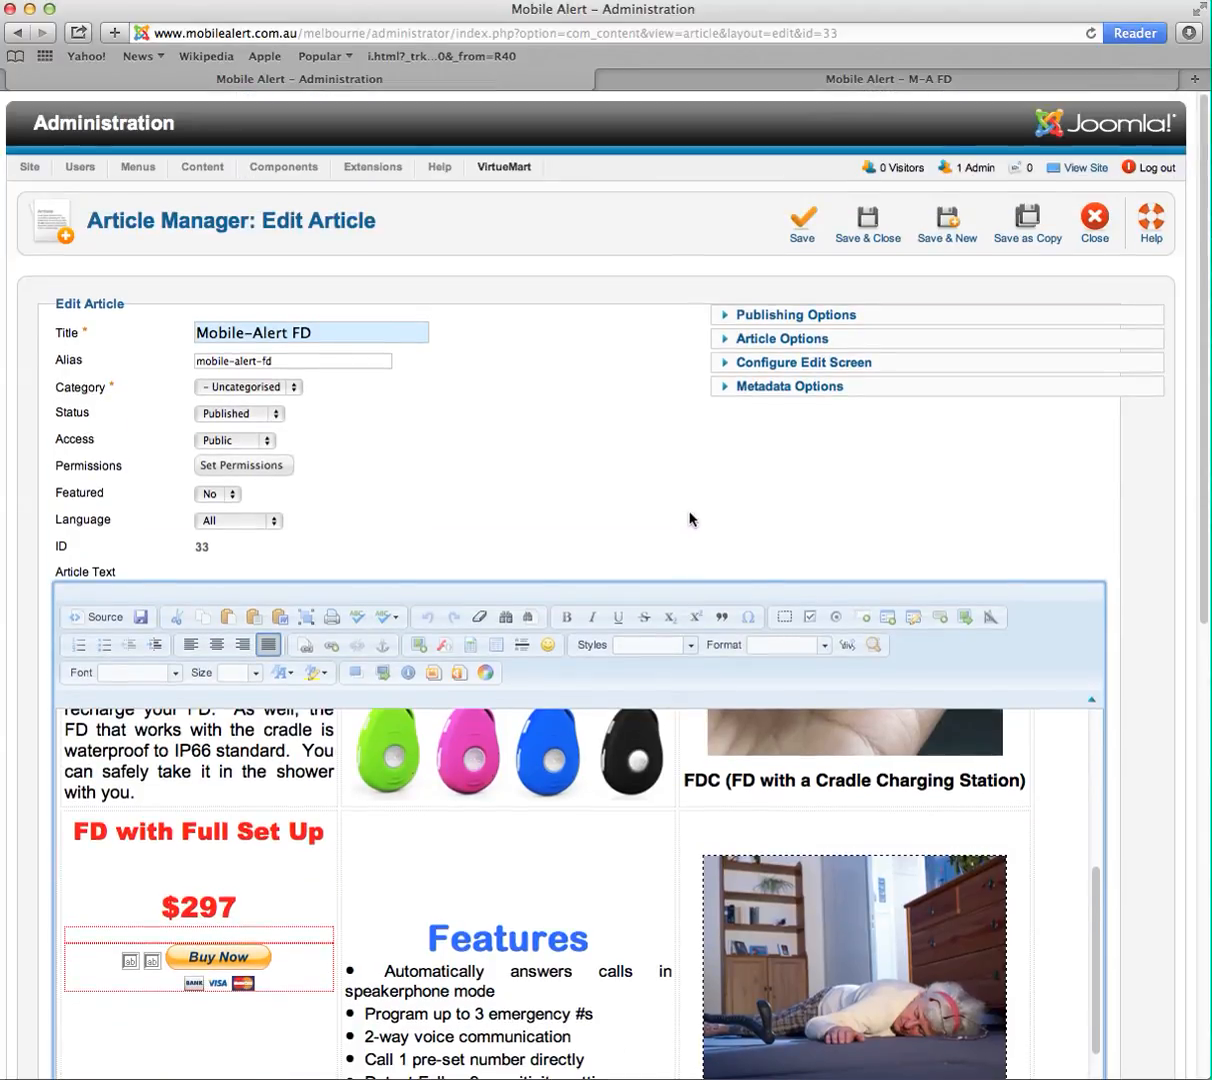
pyautogui.click(869, 228)
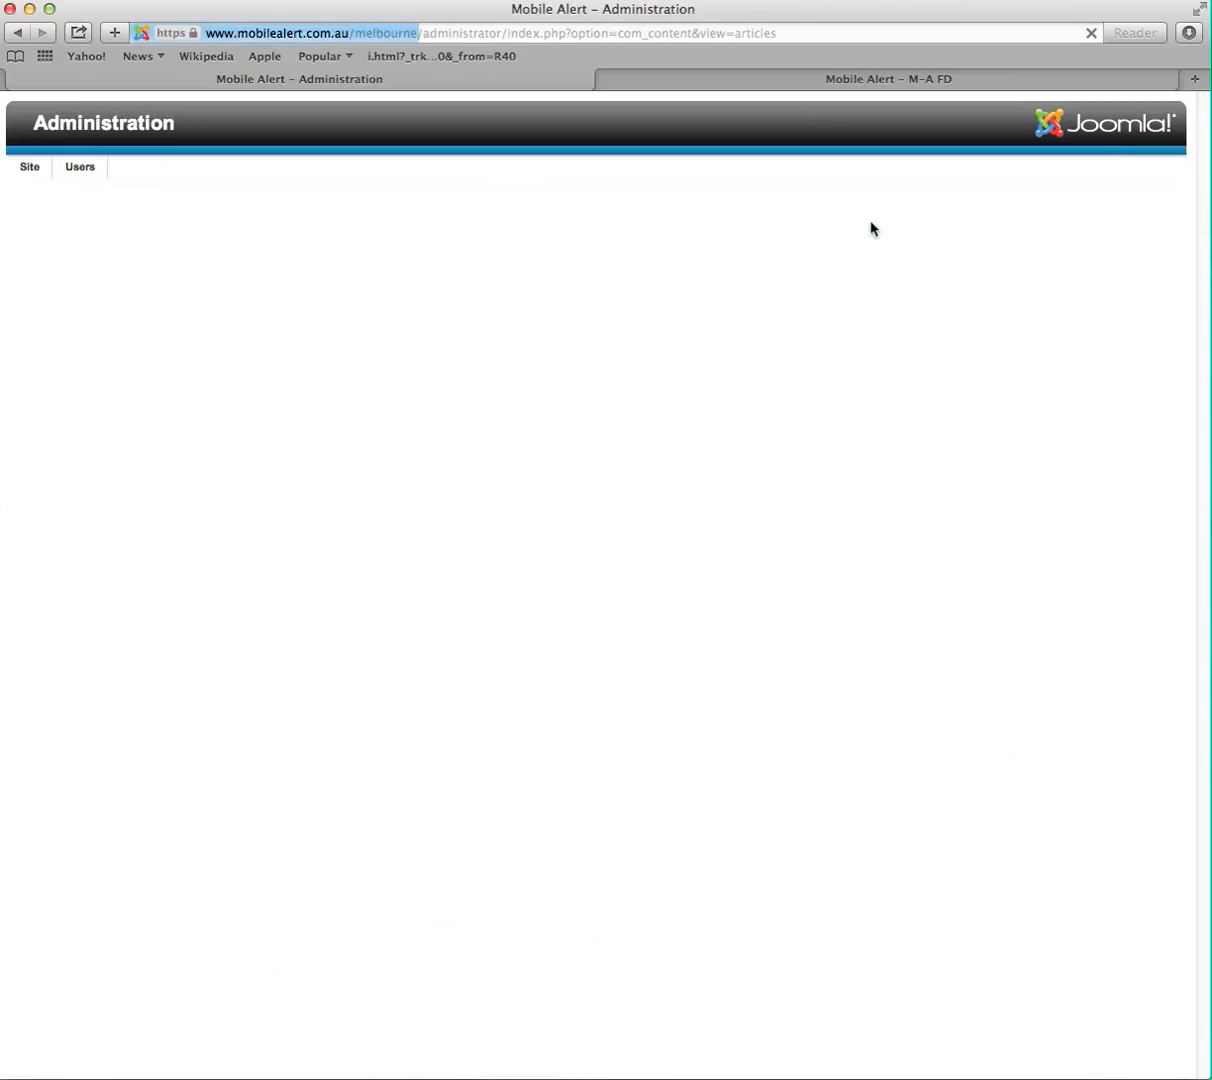
# - Reload the M-A FD page on the website and check the Buy Now button's placement
pyautogui.click(906, 84)
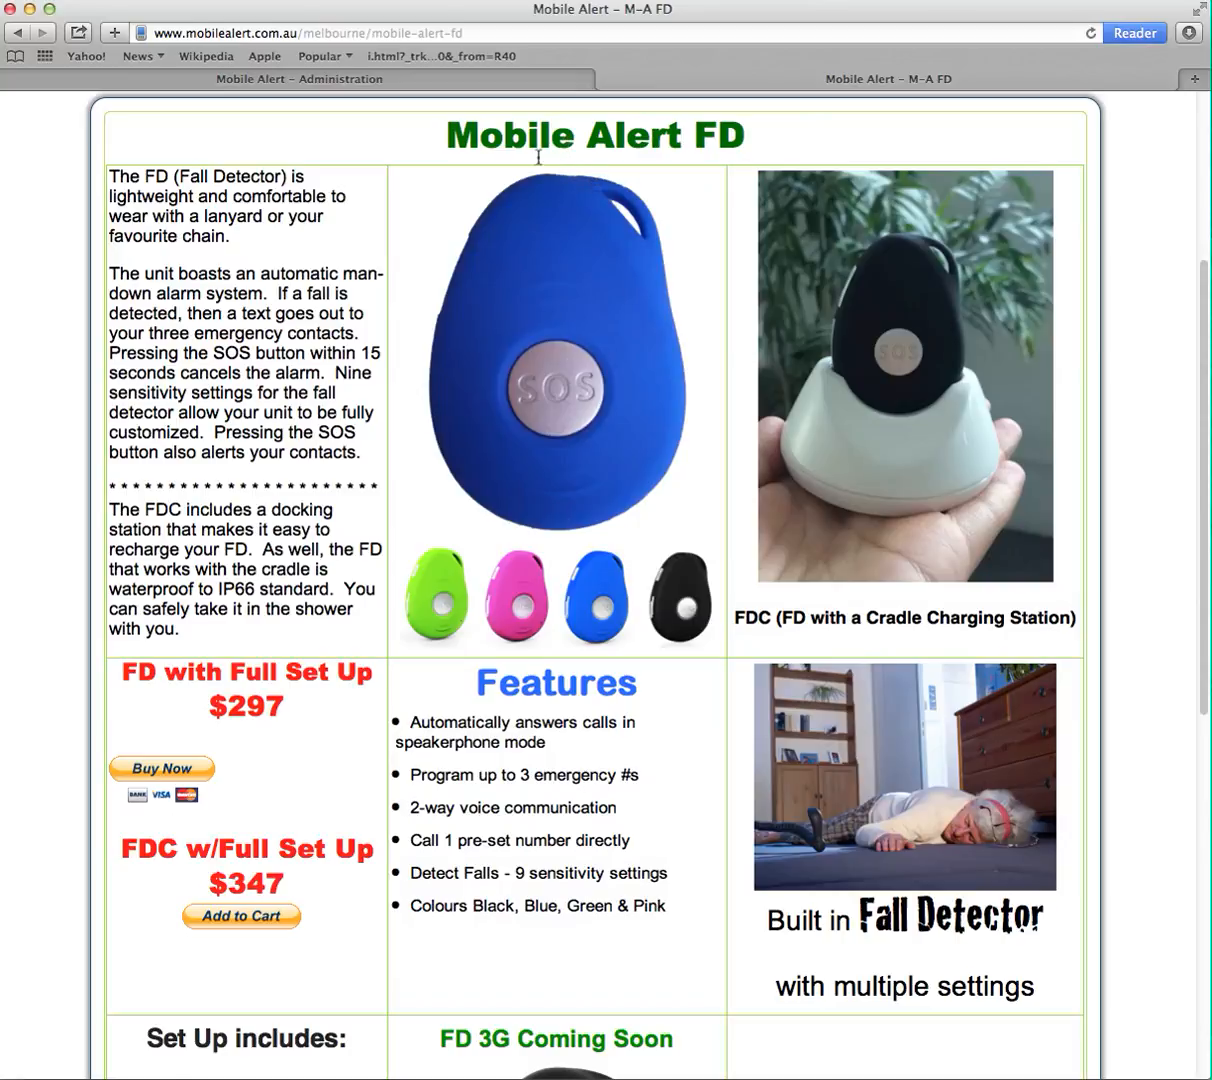
pyautogui.click(520, 35)
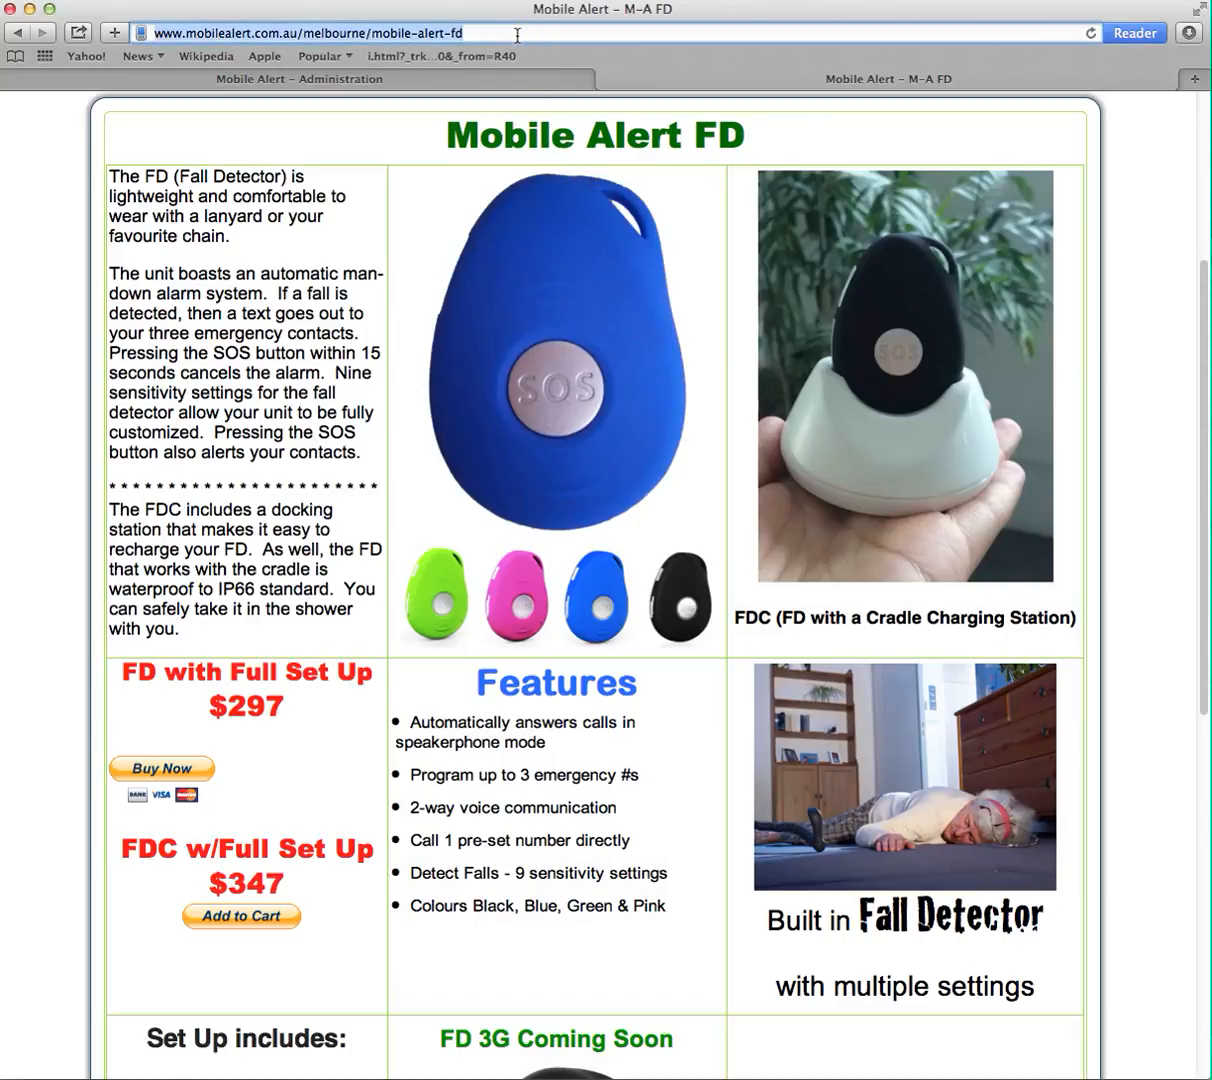
pyautogui.press('Return')
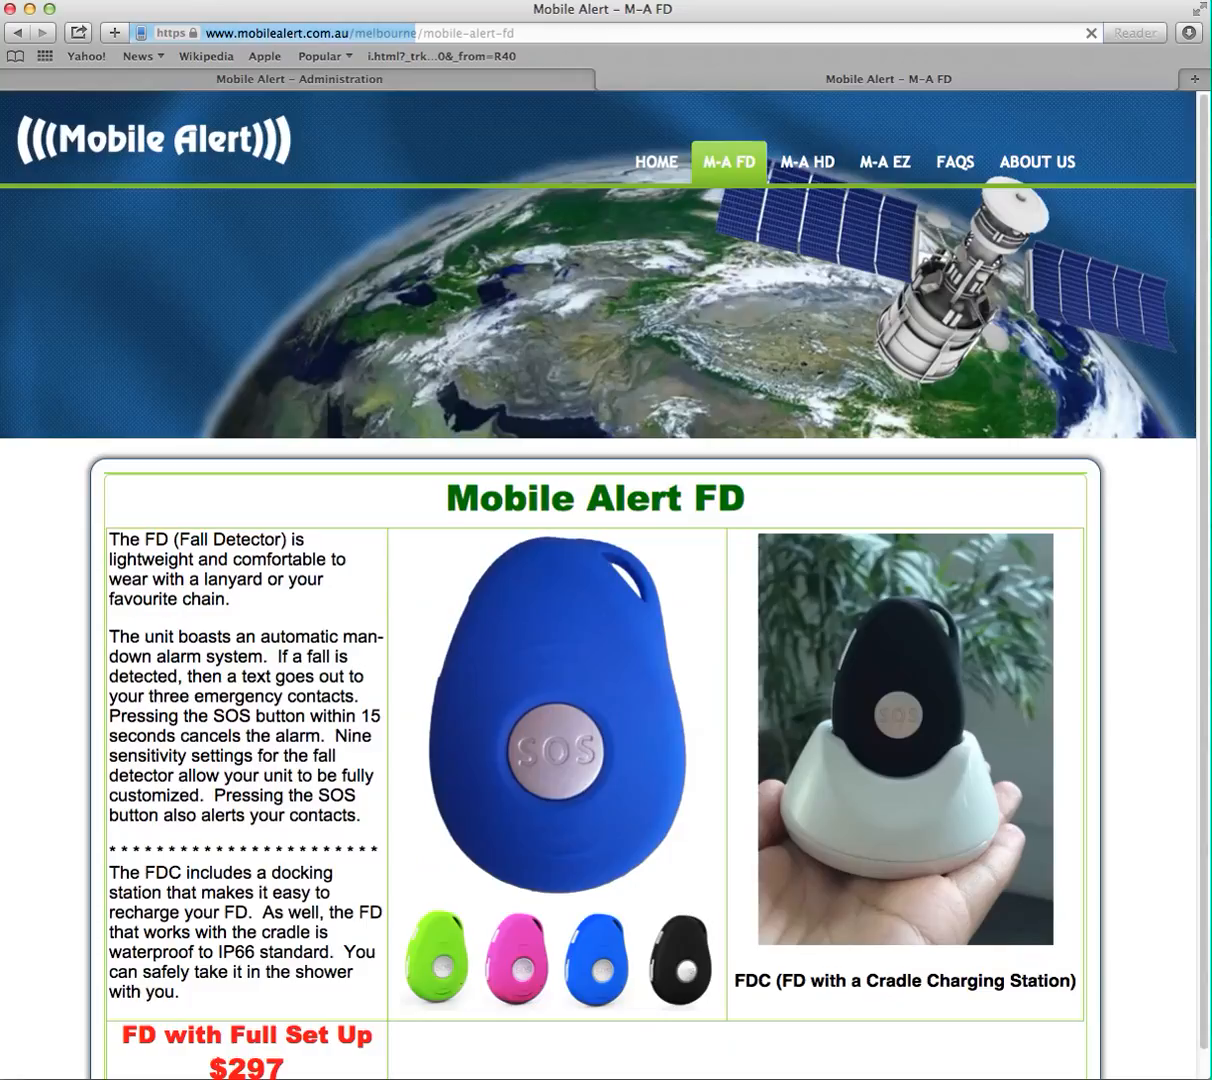
pyautogui.scroll(-5, 383, 740)
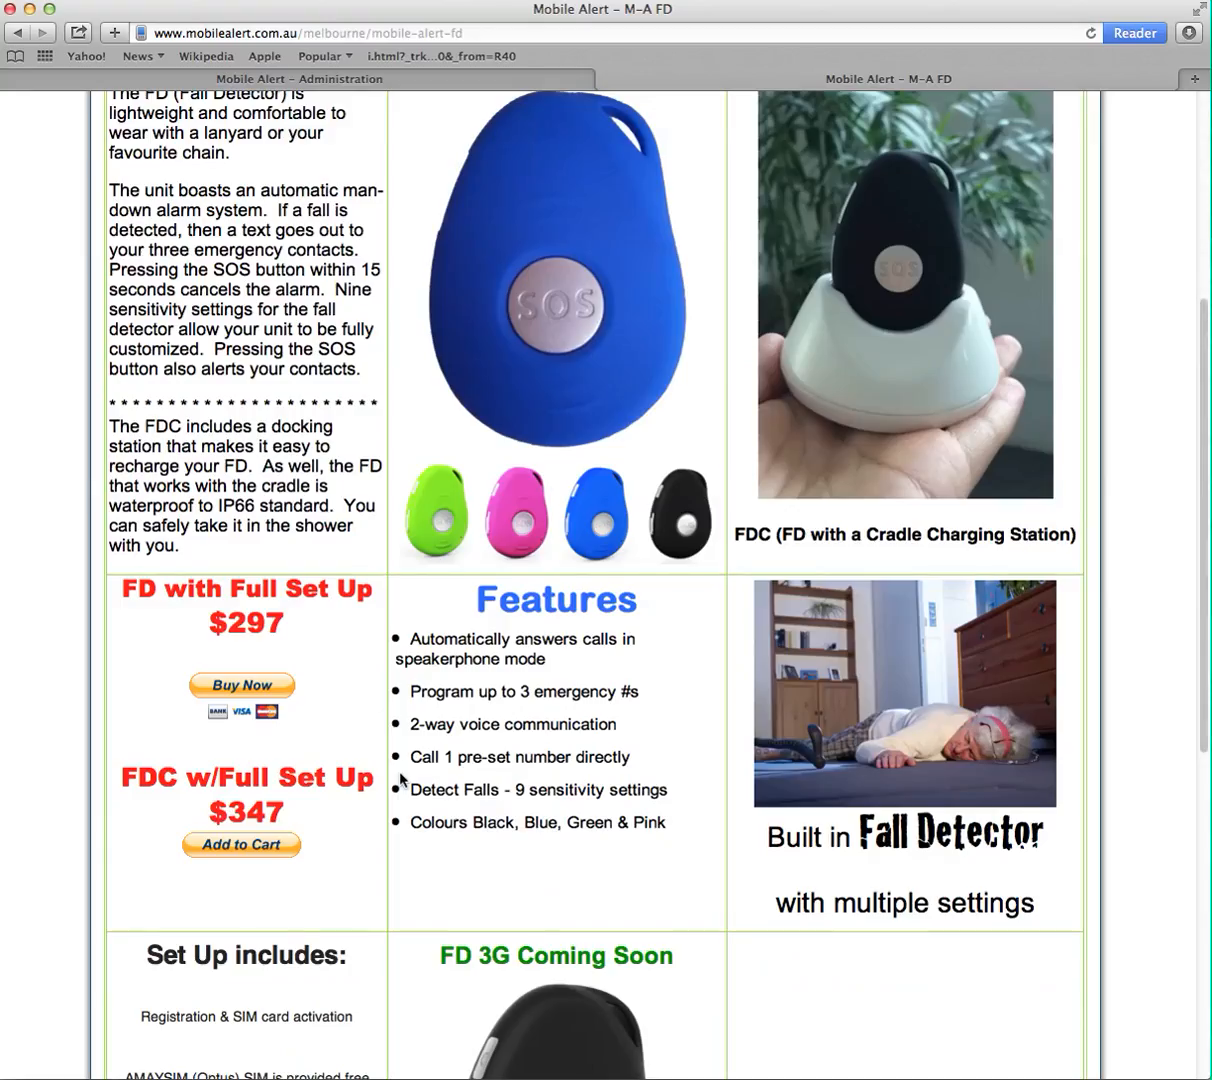